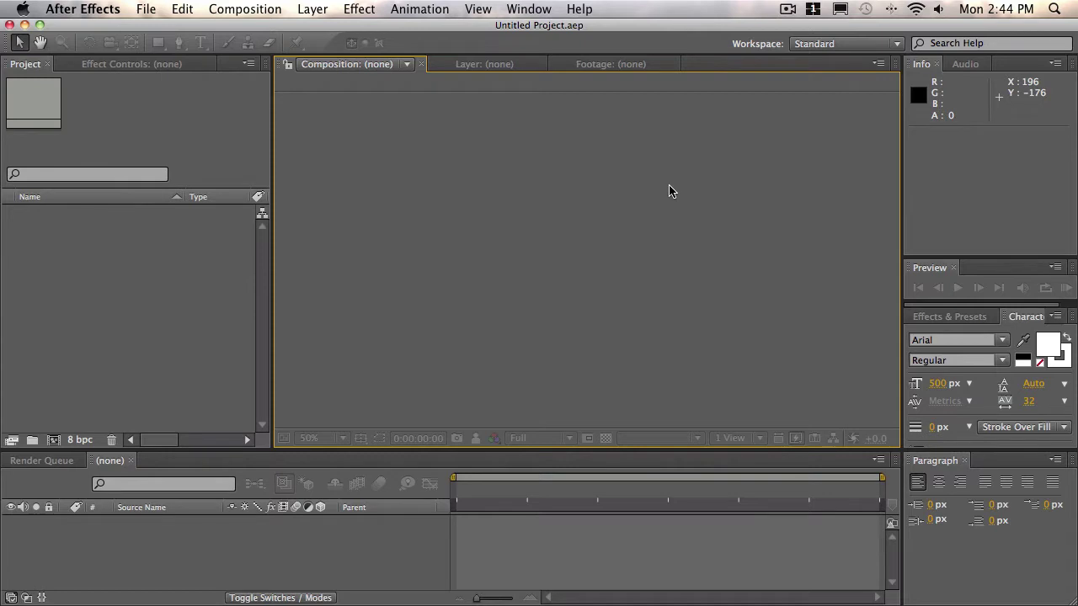
- Create a new composition named '2' at 500×500 px, 30 seconds long
left_click(263, 12)
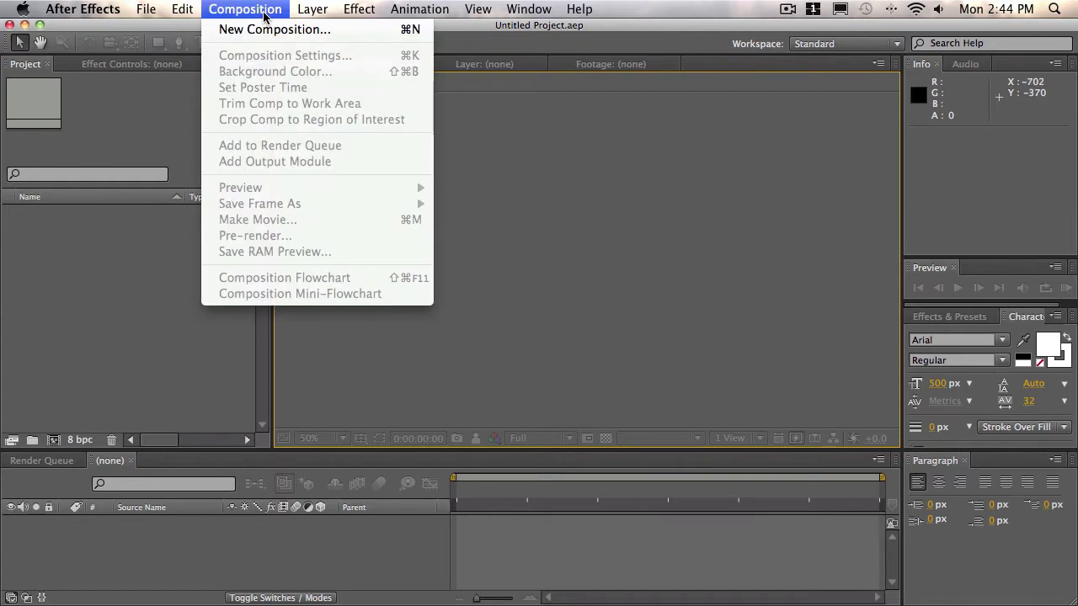
left_click(268, 31)
left_click_drag(423, 86, 375, 125)
key("BackSpace")
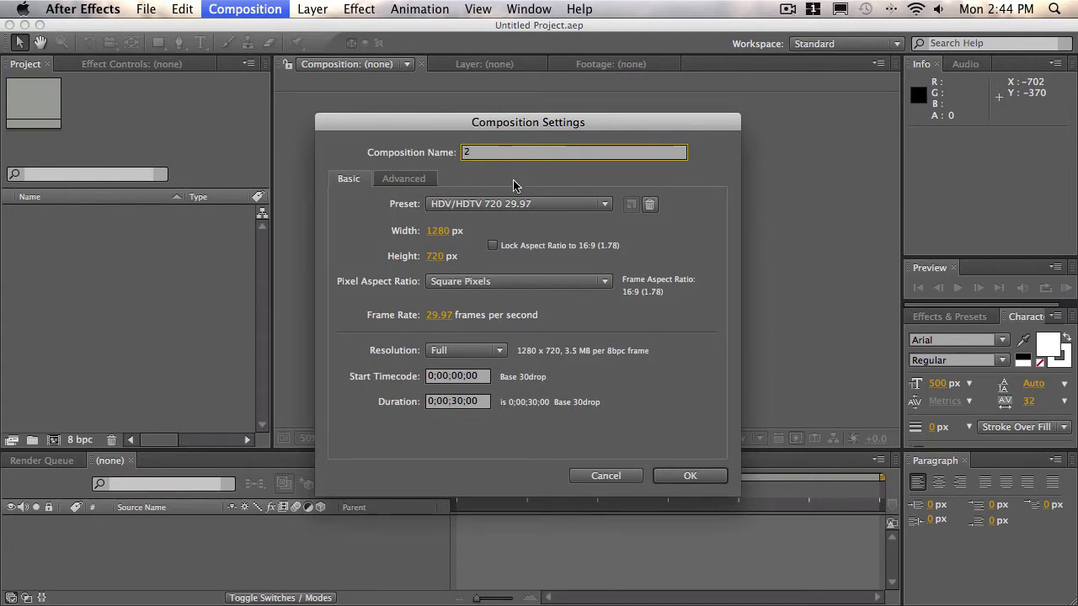
key("Tab")
type("500")
key("Tab")
type("50")
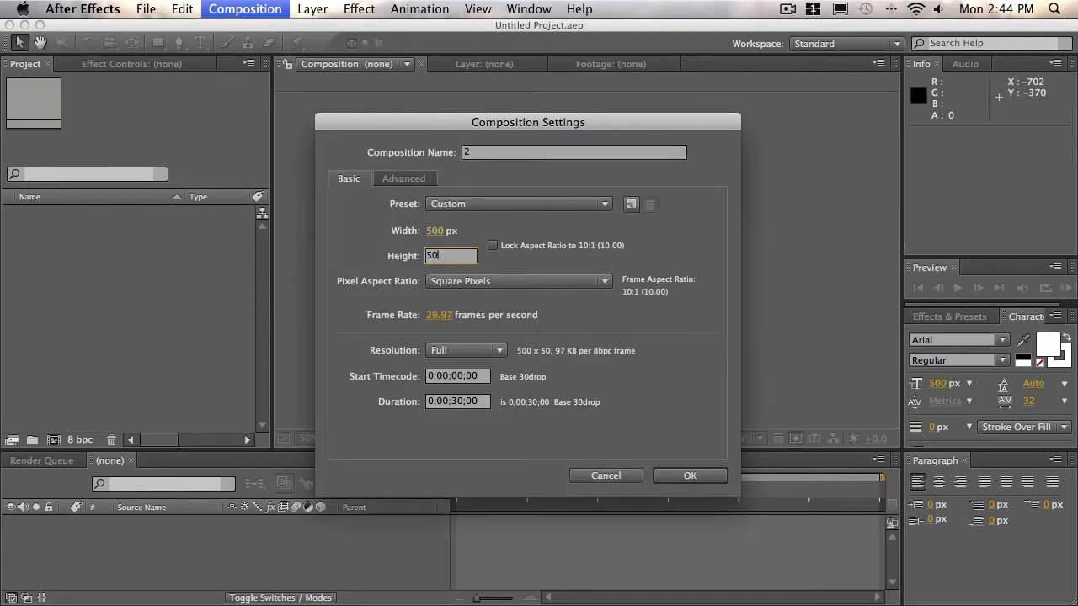
type("0")
left_click(452, 402)
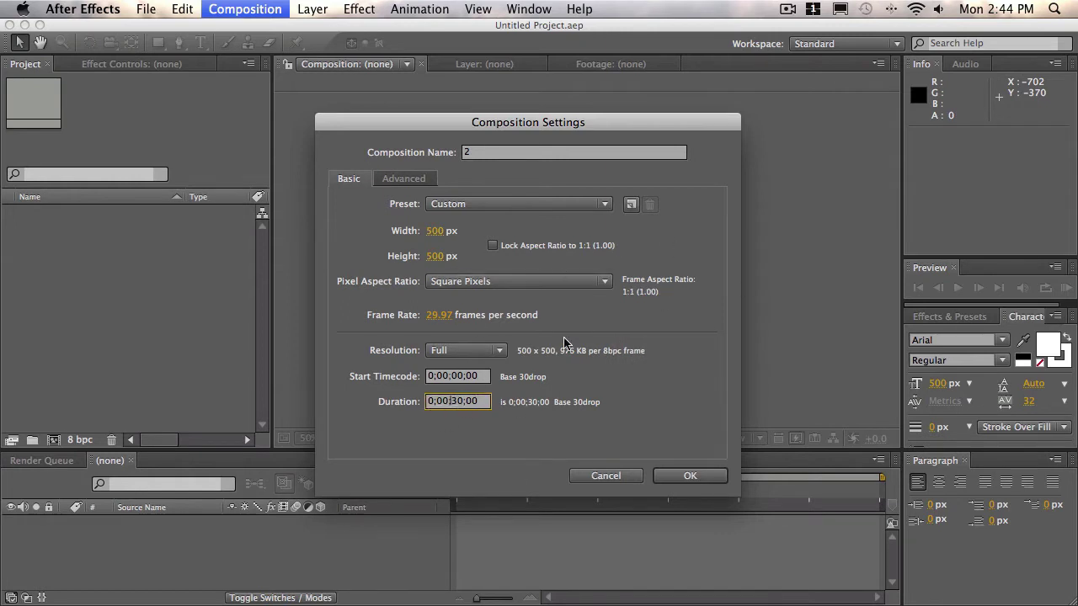
left_click(713, 482)
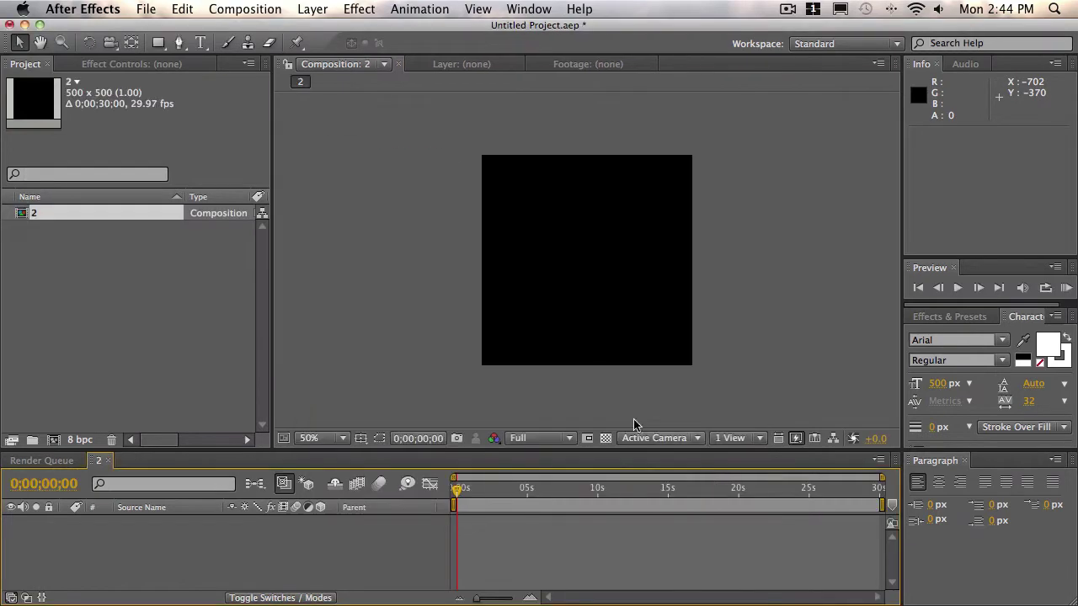
- Add a white 500×500 solid layer named Circle to comp 2
left_click(314, 10)
mouse_move(323, 31)
left_click(593, 51)
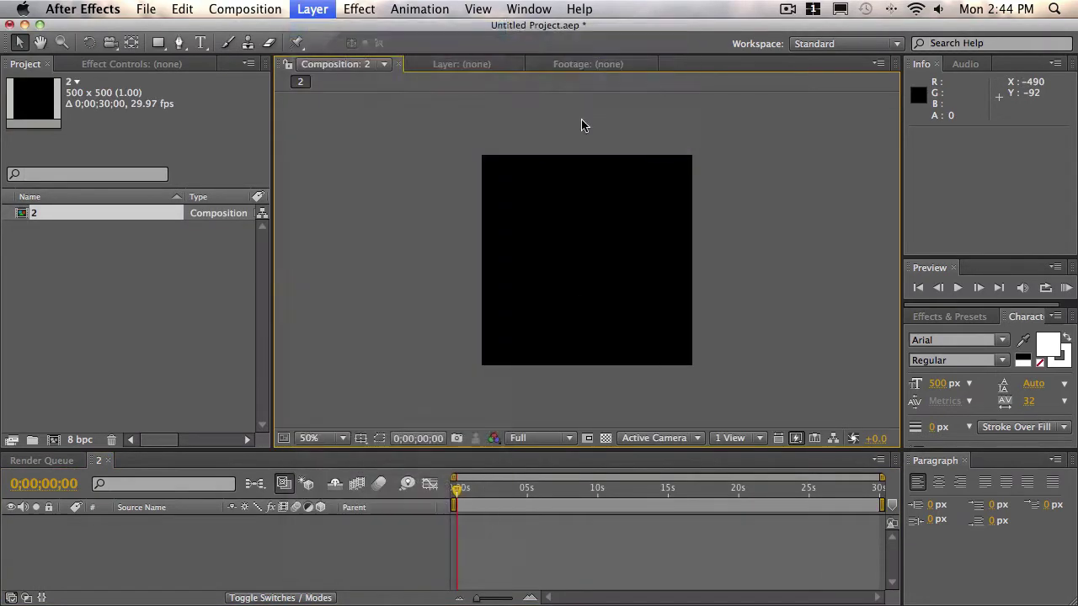
key("BackSpace")
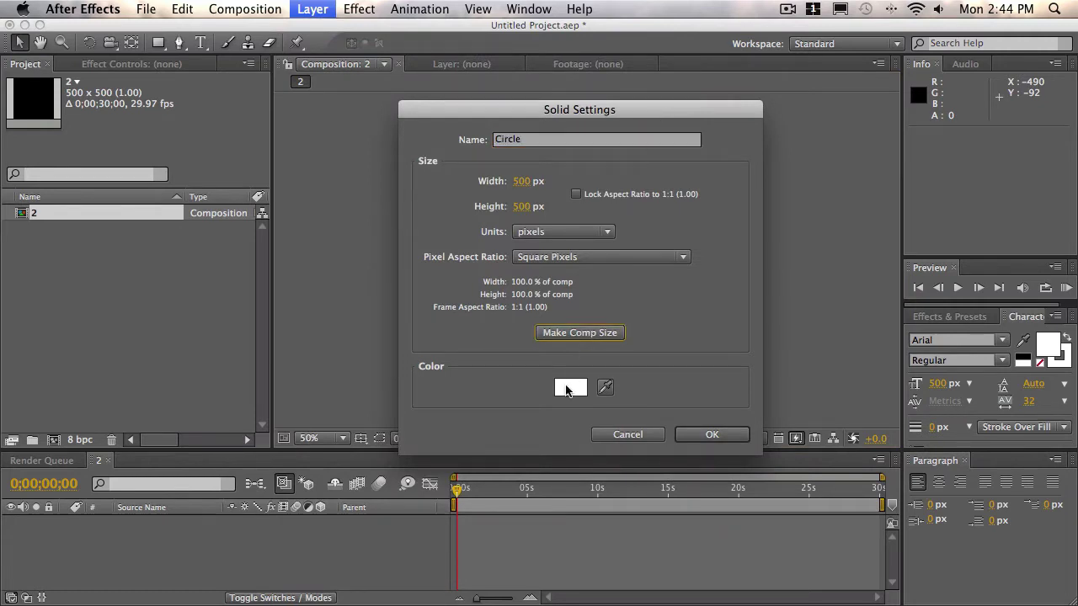
left_click(570, 387)
left_click(458, 168)
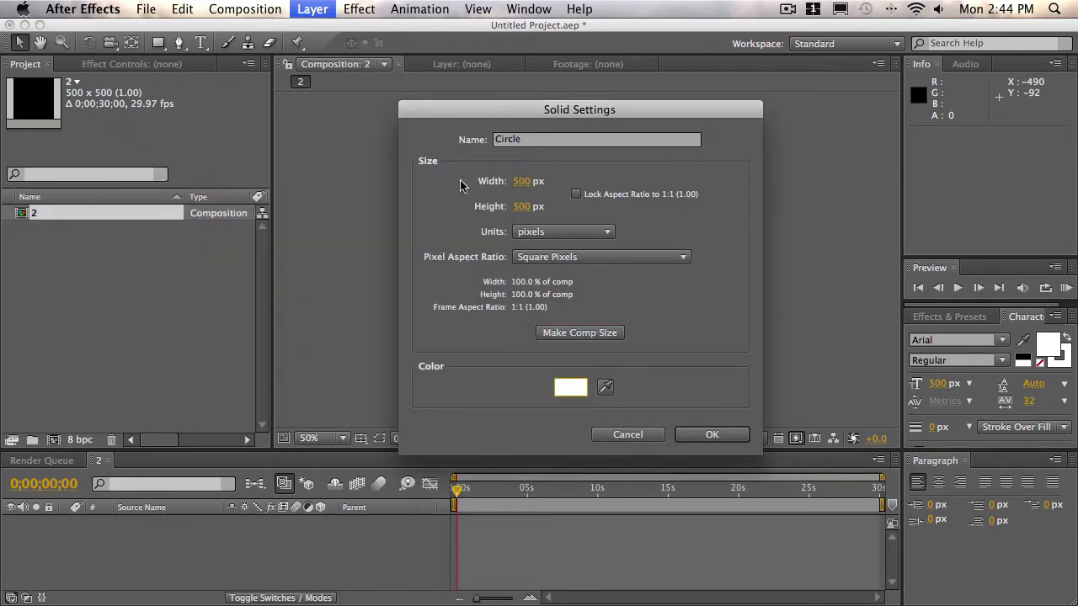
left_click(729, 430)
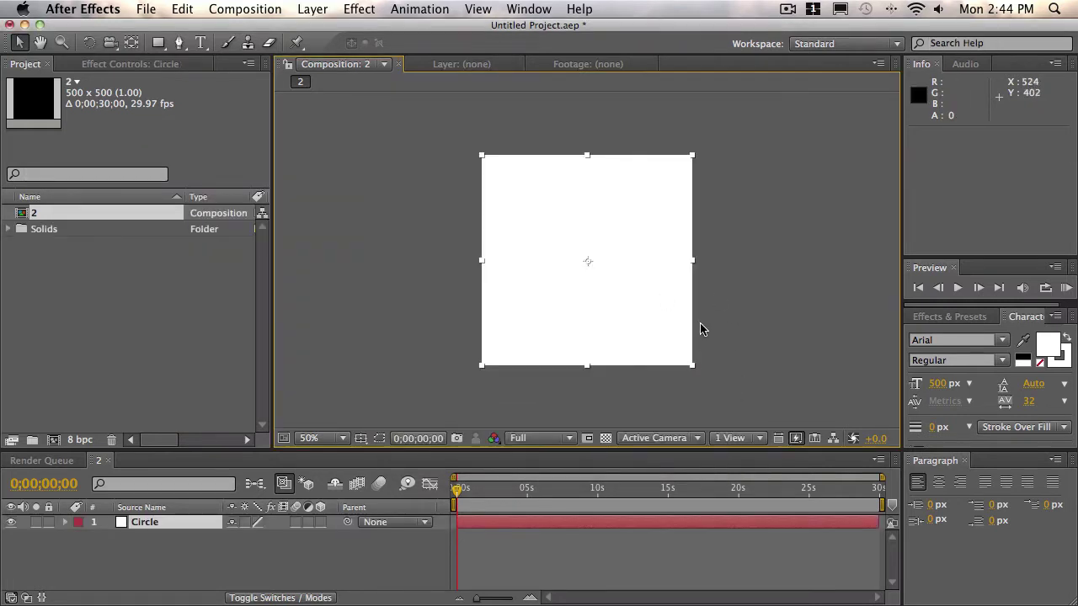
- Fit an elliptical Mask 1 to the Circle layer with the Ellipse tool
left_click(161, 528)
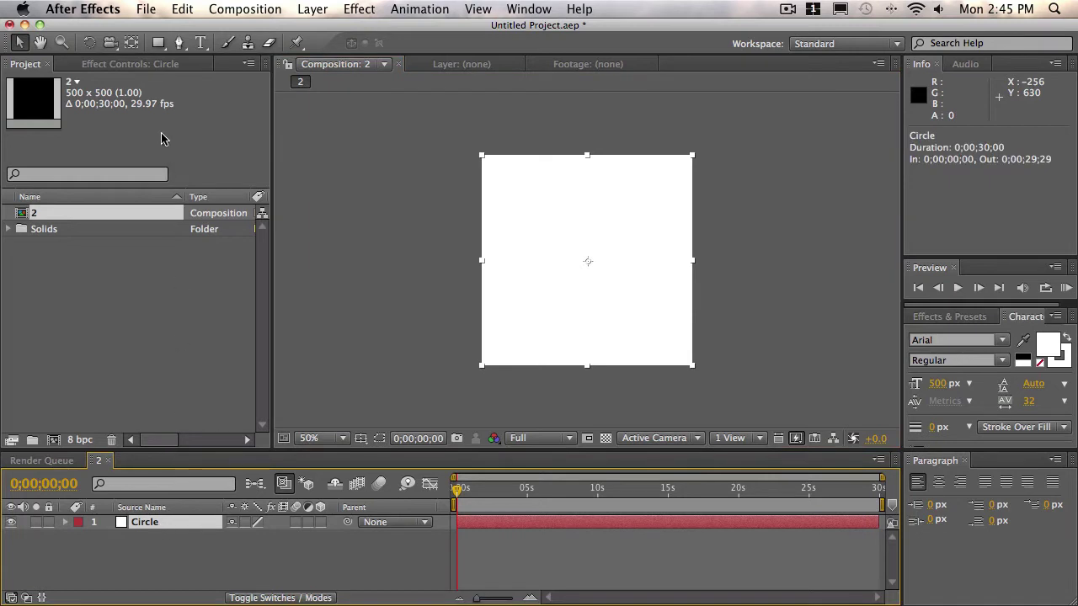
left_click_drag(158, 42, 299, 85)
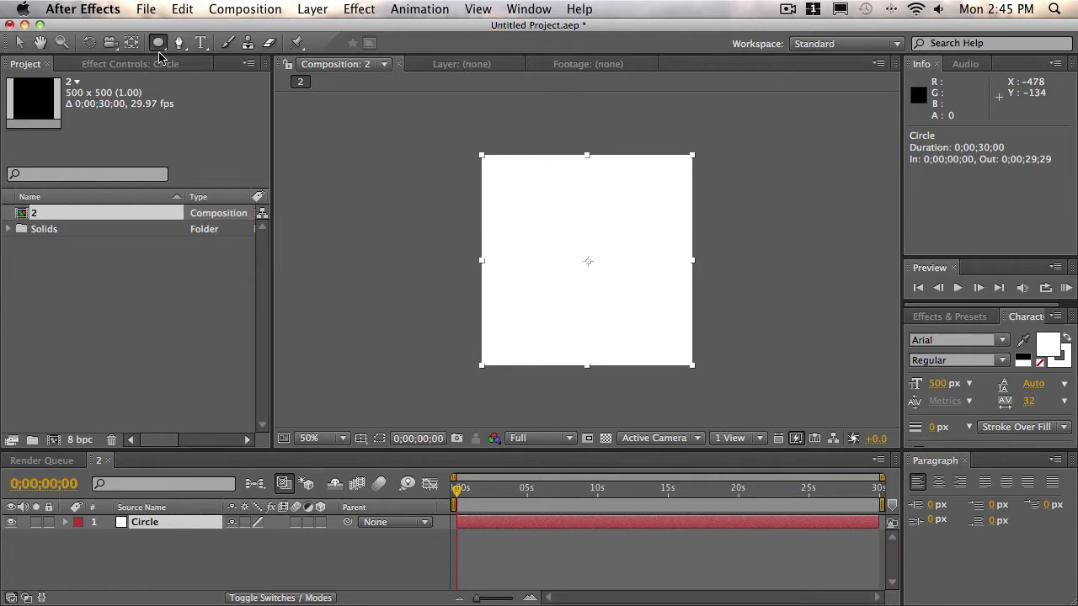
double_click(158, 42)
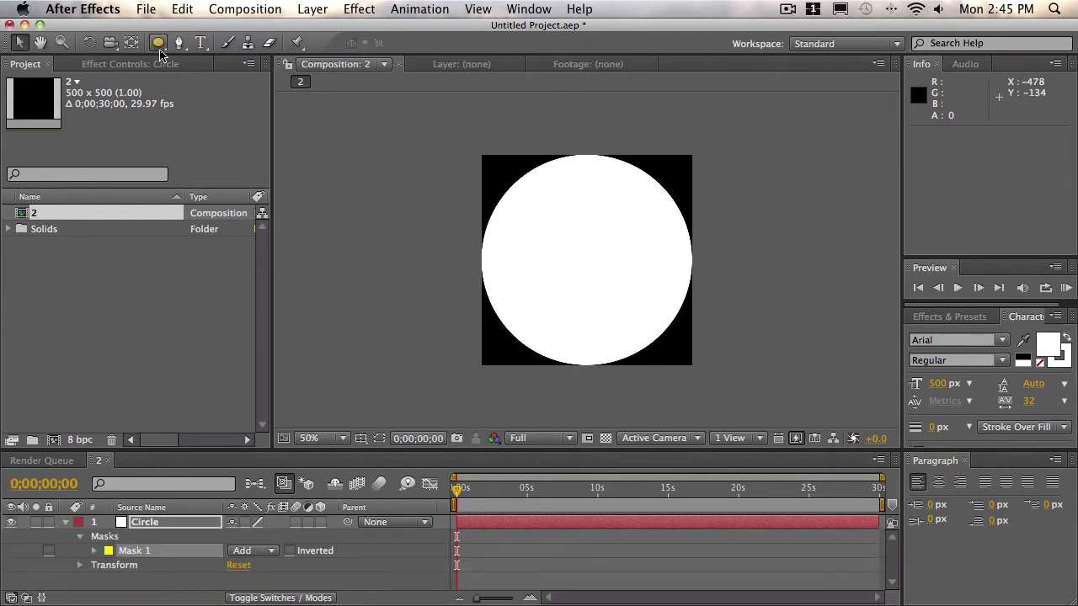
- Duplicate Mask 1 as Mask 2 and set Mask 2's mode to Subtract
left_click(135, 556)
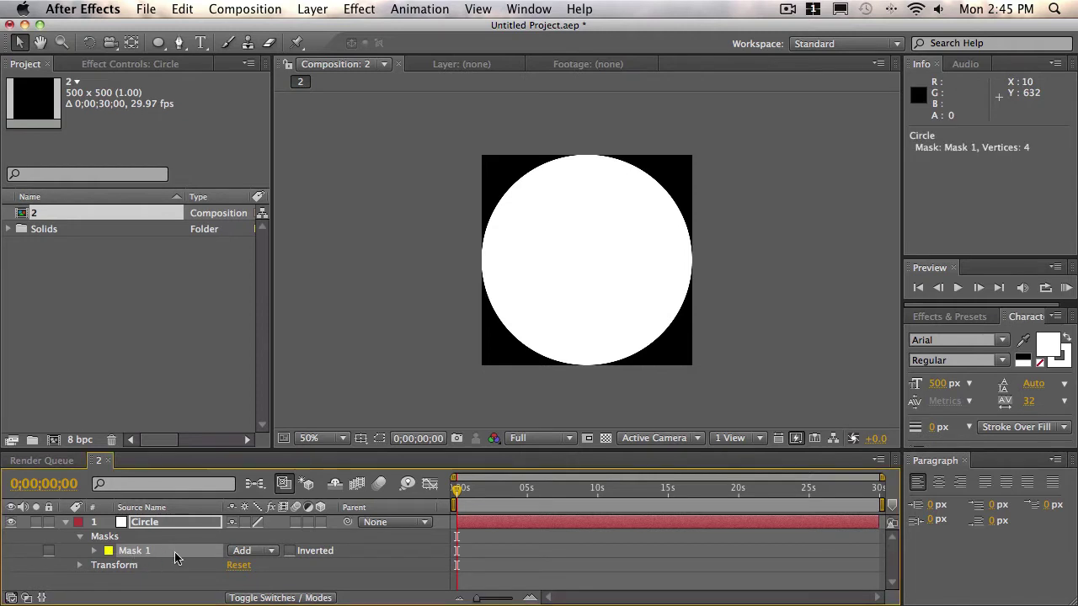
key("super+d")
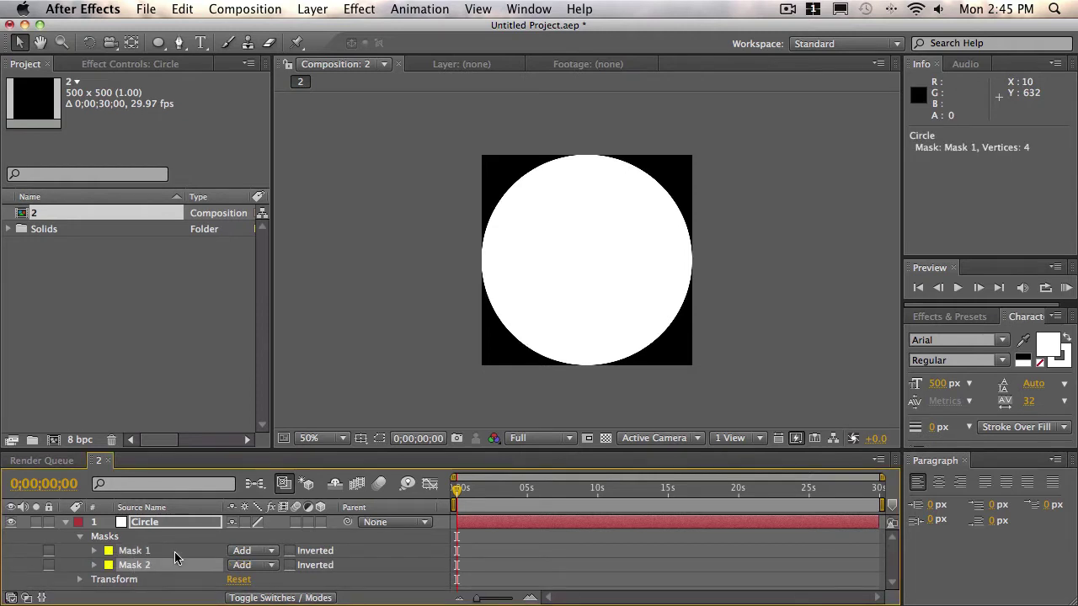
left_click(130, 570)
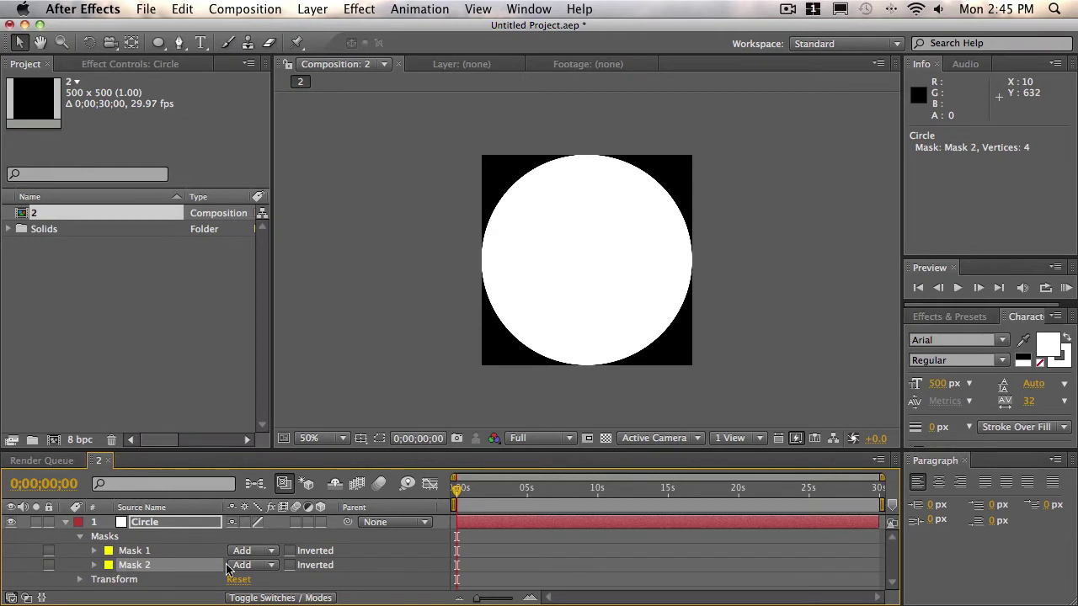
left_click(271, 567)
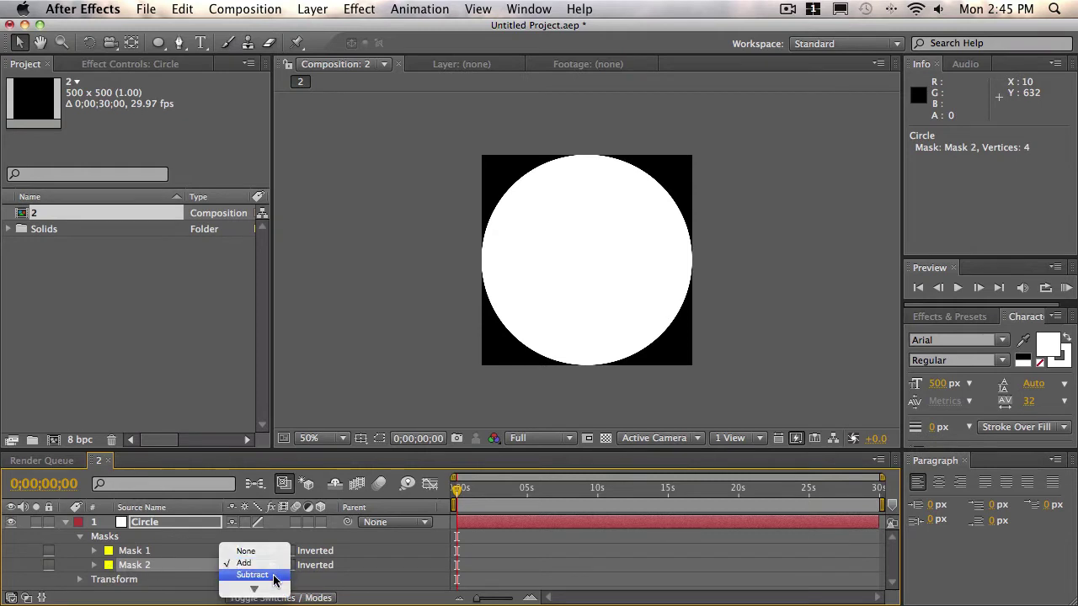
left_click(273, 580)
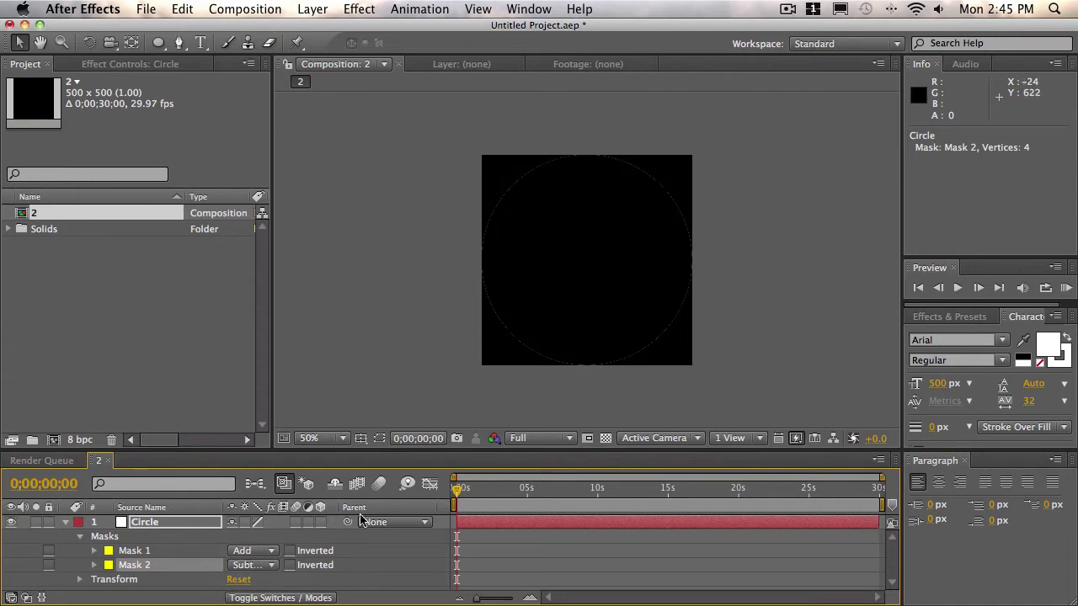
left_click(183, 549)
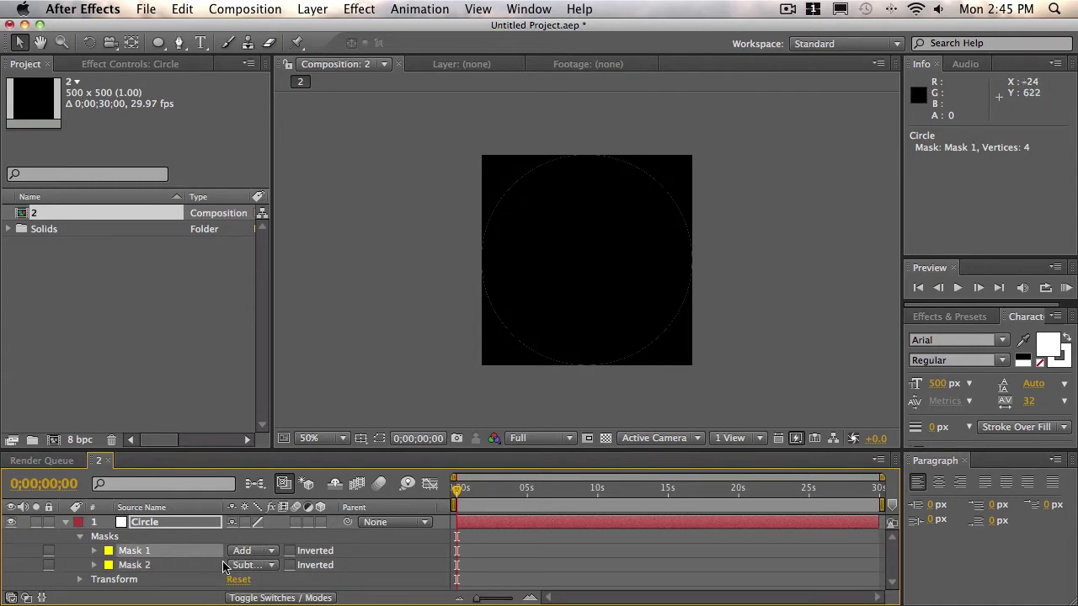
left_click(224, 568)
left_click(177, 566)
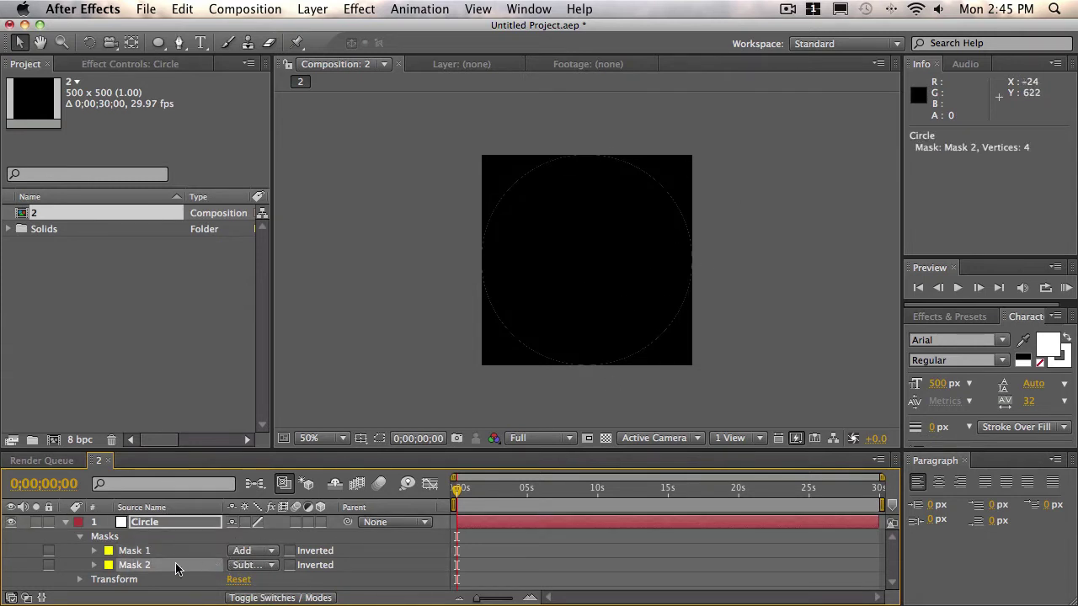
- Set Mask 2's Mask Expansion to -25 pixels so the Circle becomes a ring
left_click(93, 565)
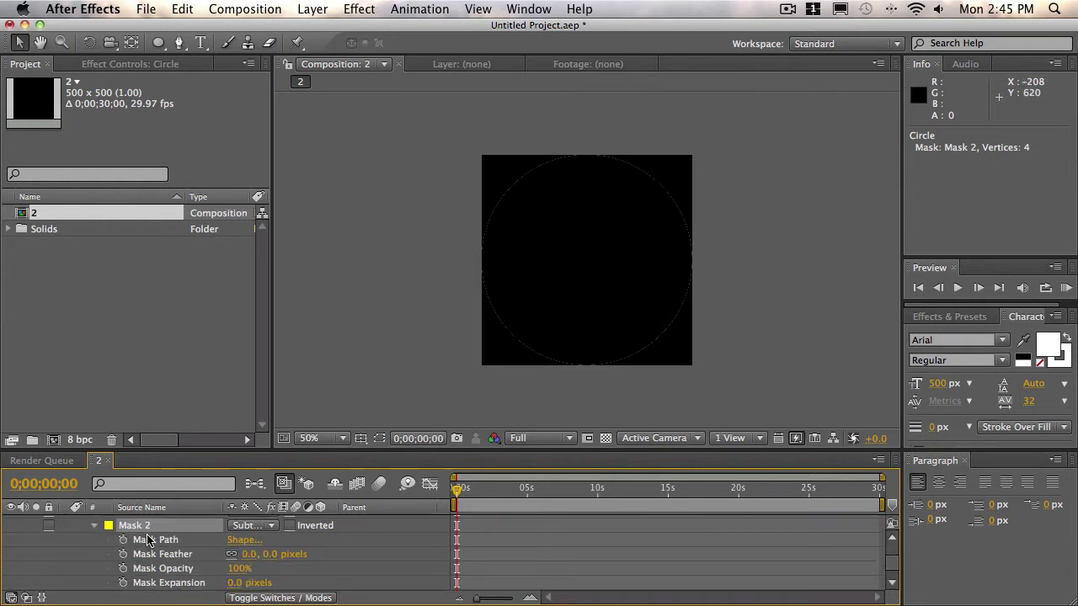
left_click_drag(236, 582, 215, 591)
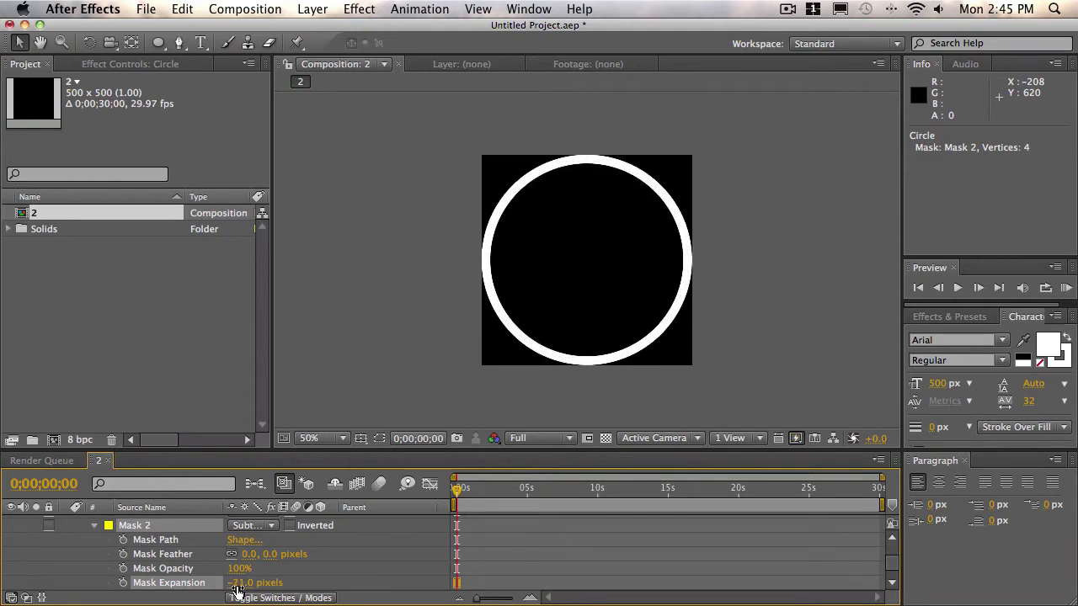
left_click(241, 584)
type("-25")
key("Return")
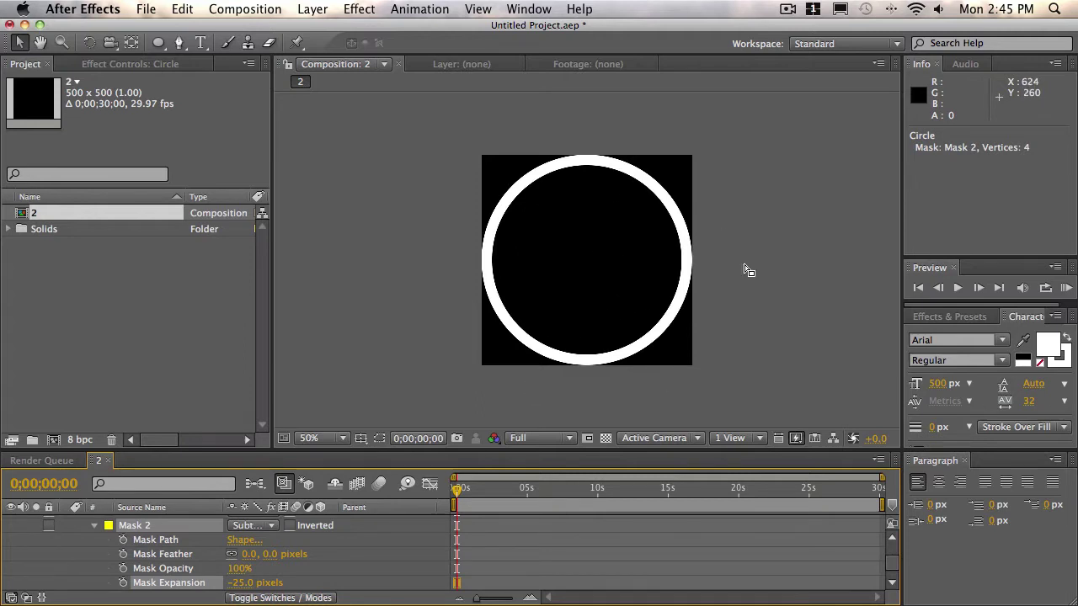
left_click(817, 270)
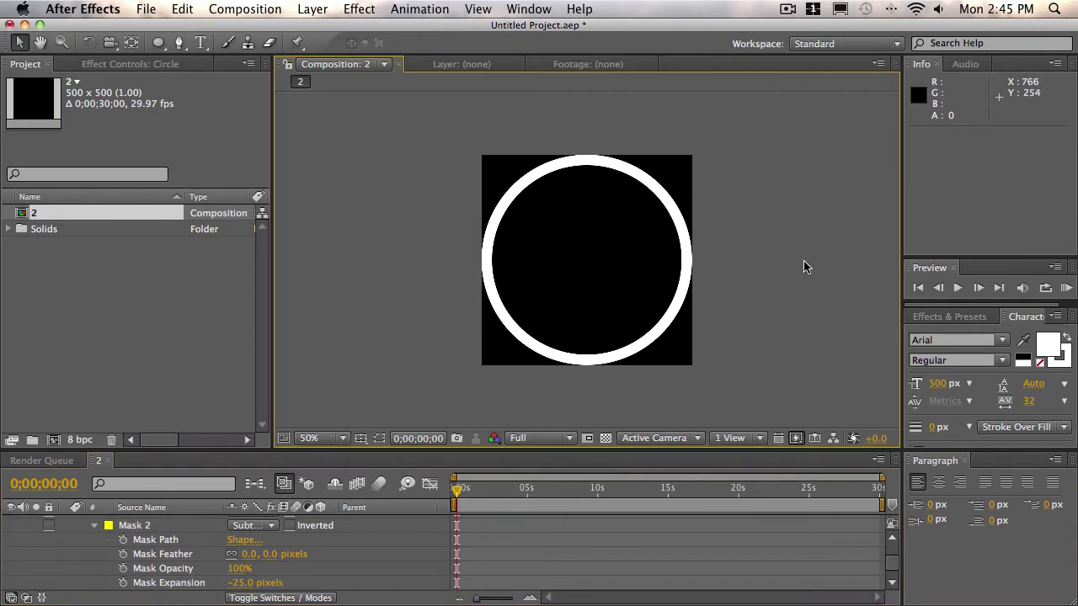
scroll(252, 579, "up", 3)
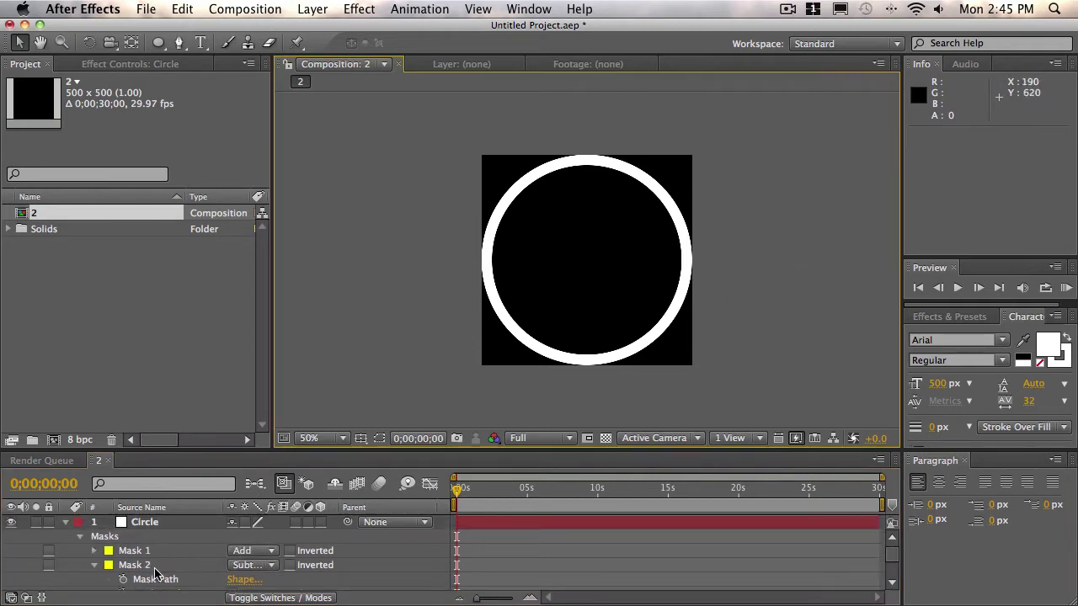
left_click(93, 565)
left_click(66, 522)
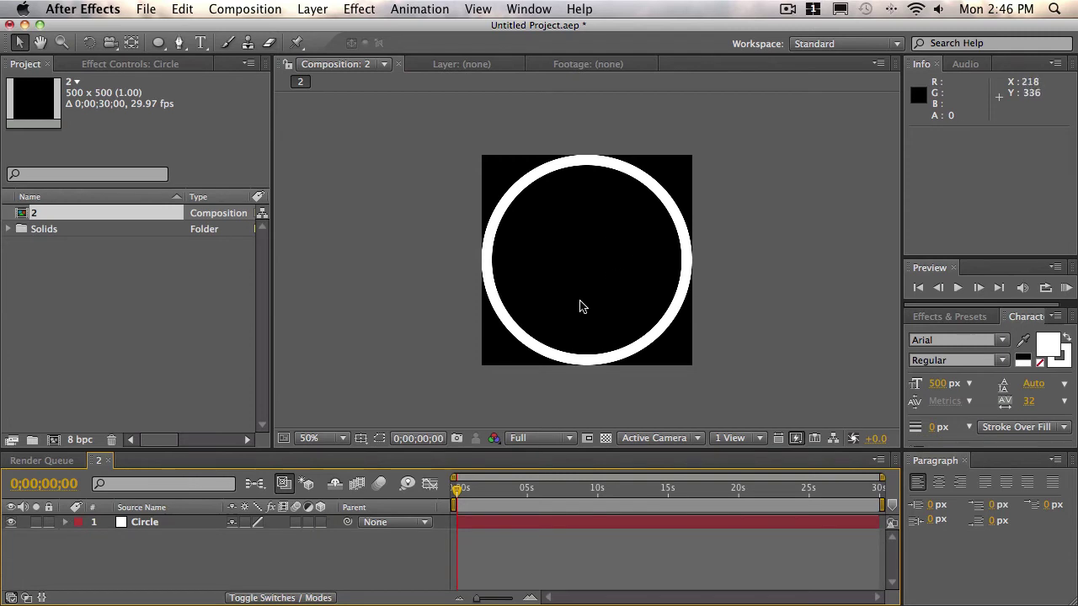
- Type a '2' text layer and drag it to the centre of the ring
left_click(201, 42)
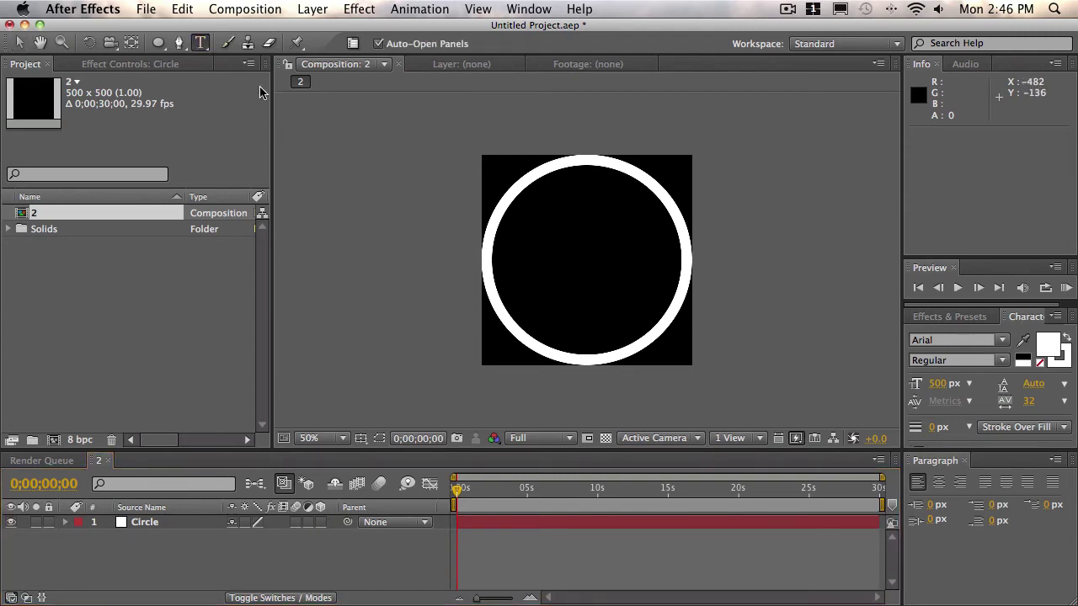
left_click(583, 260)
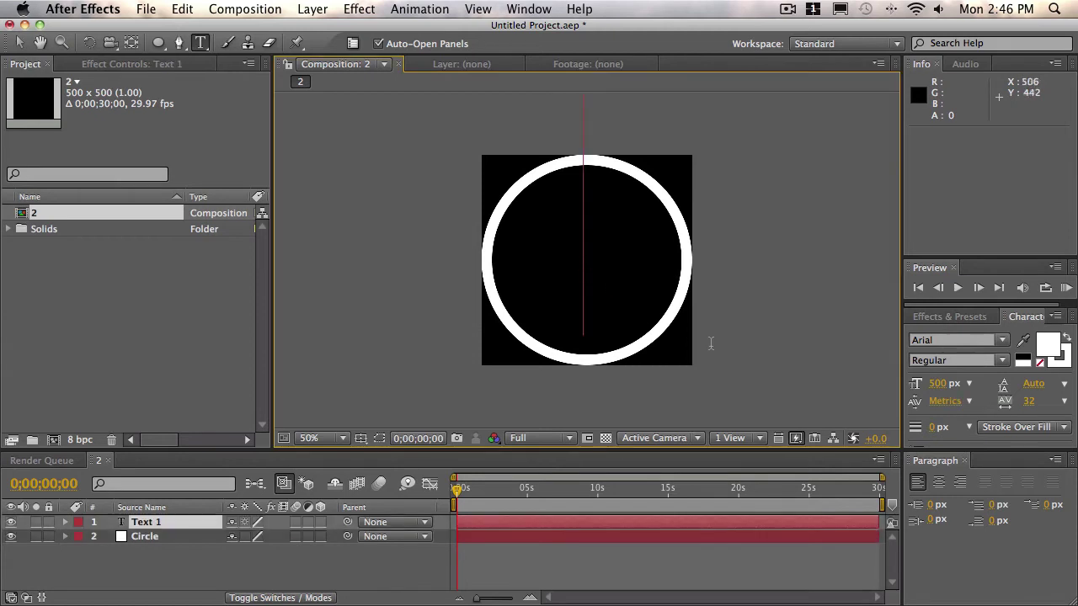
type("2")
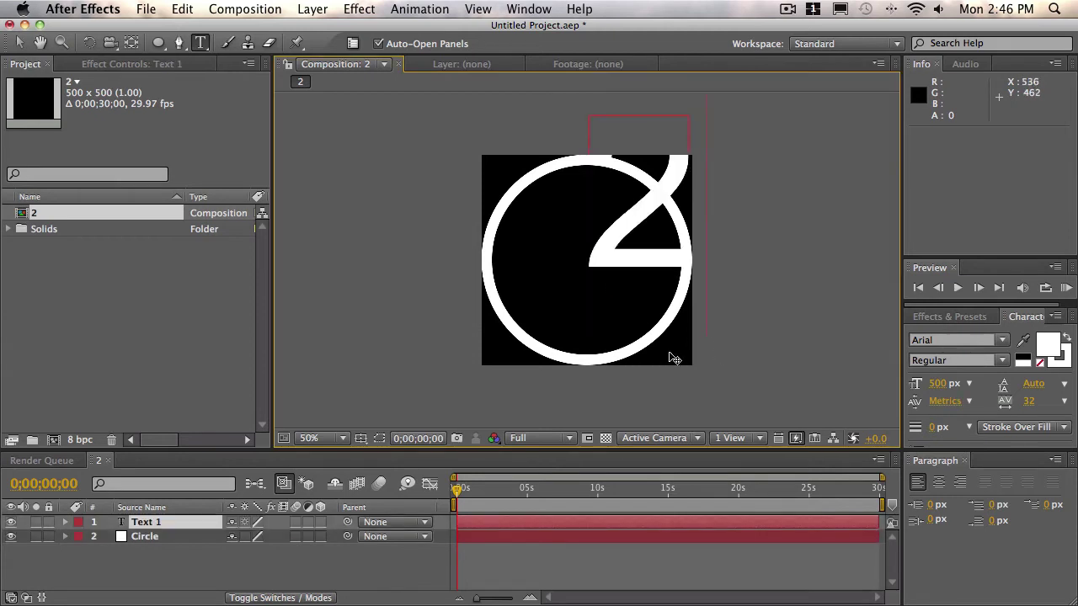
left_click(19, 44)
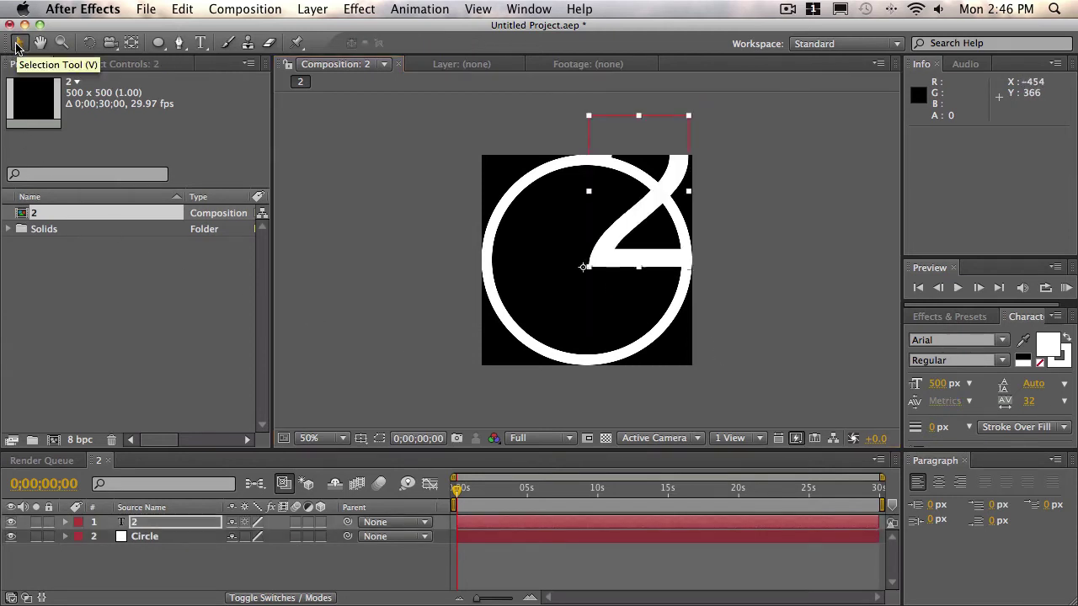
left_click_drag(645, 212, 595, 271)
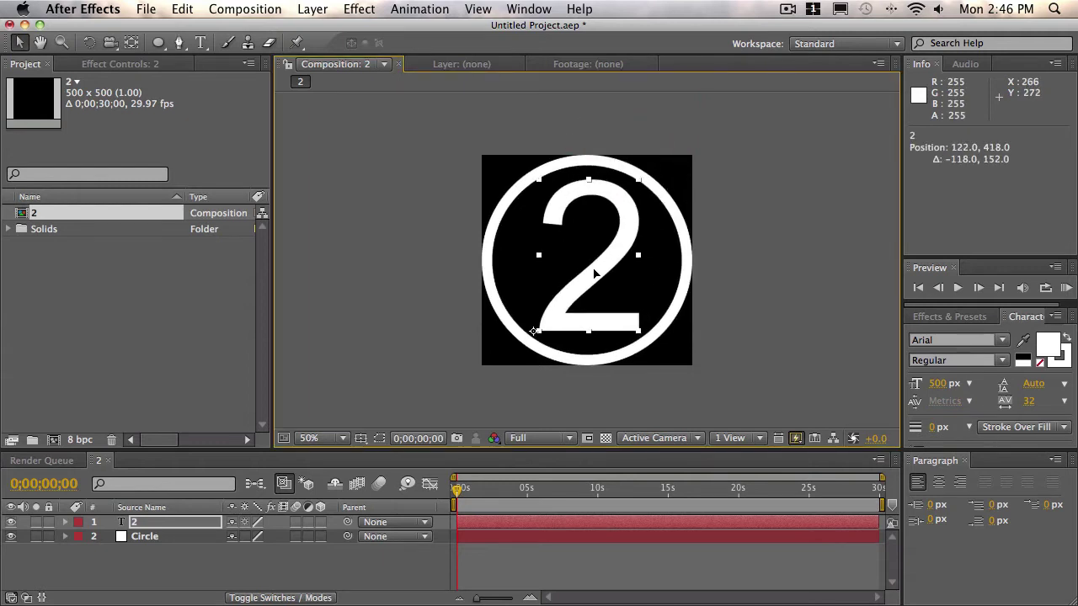
left_click(816, 272)
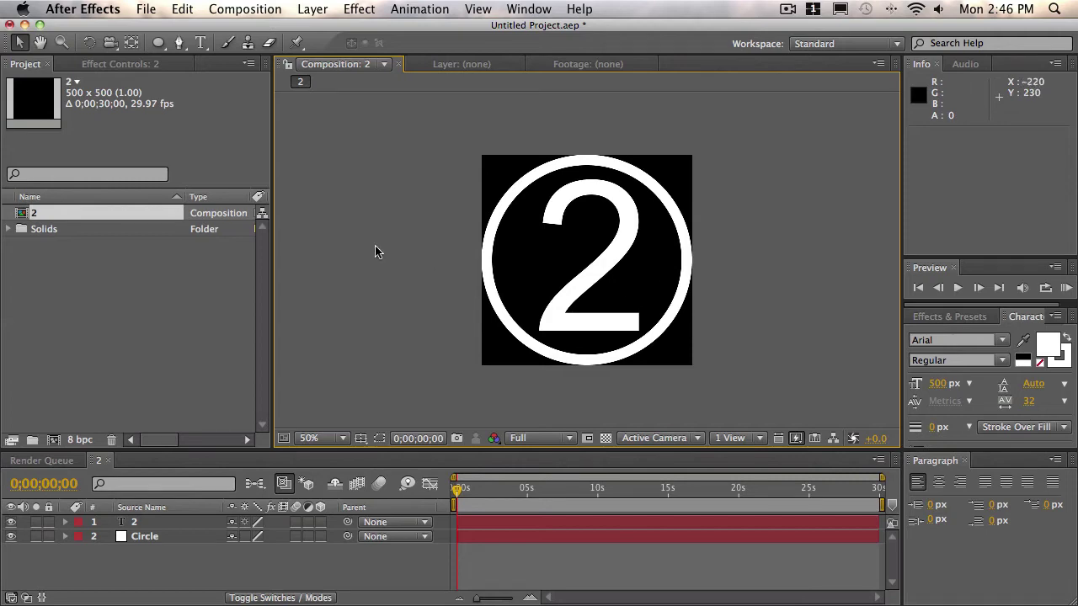
- Create a 1280×720 composition named Main Comp
left_click(266, 10)
left_click(250, 30)
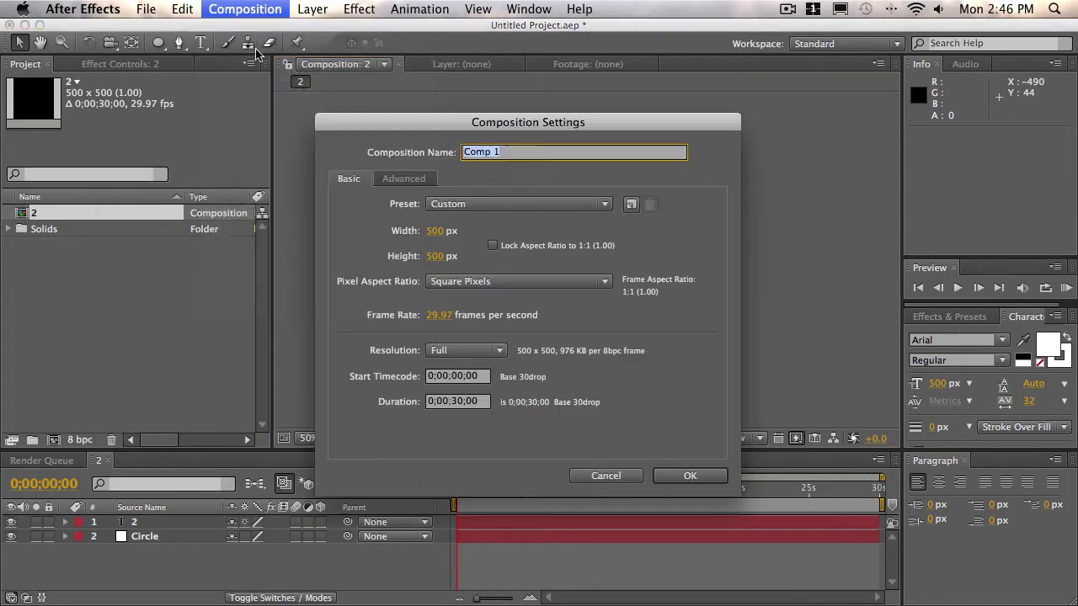
key("BackSpace")
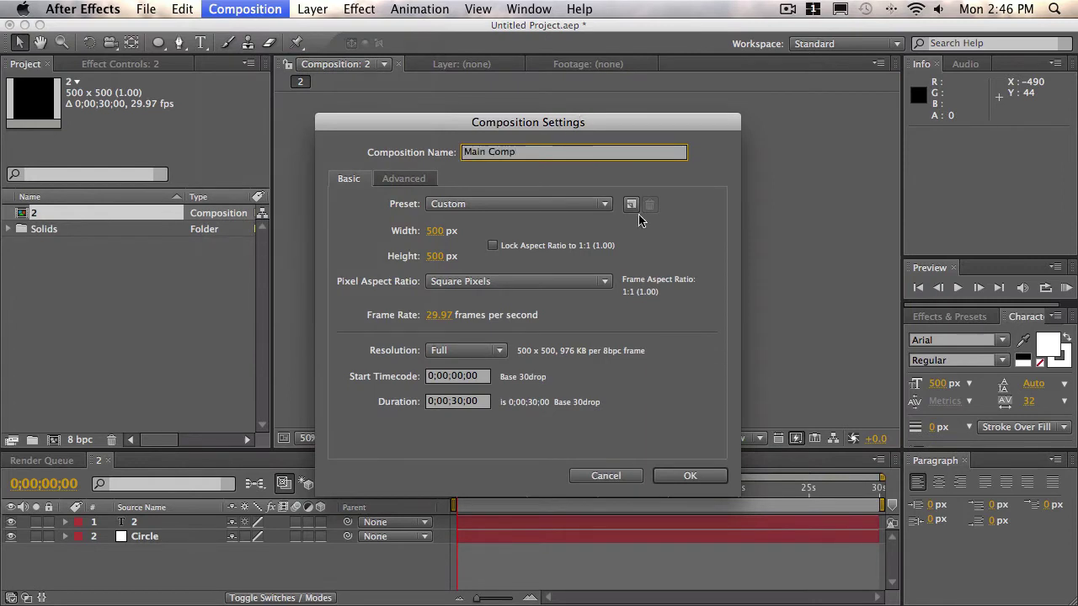
left_click_drag(601, 122, 616, 97)
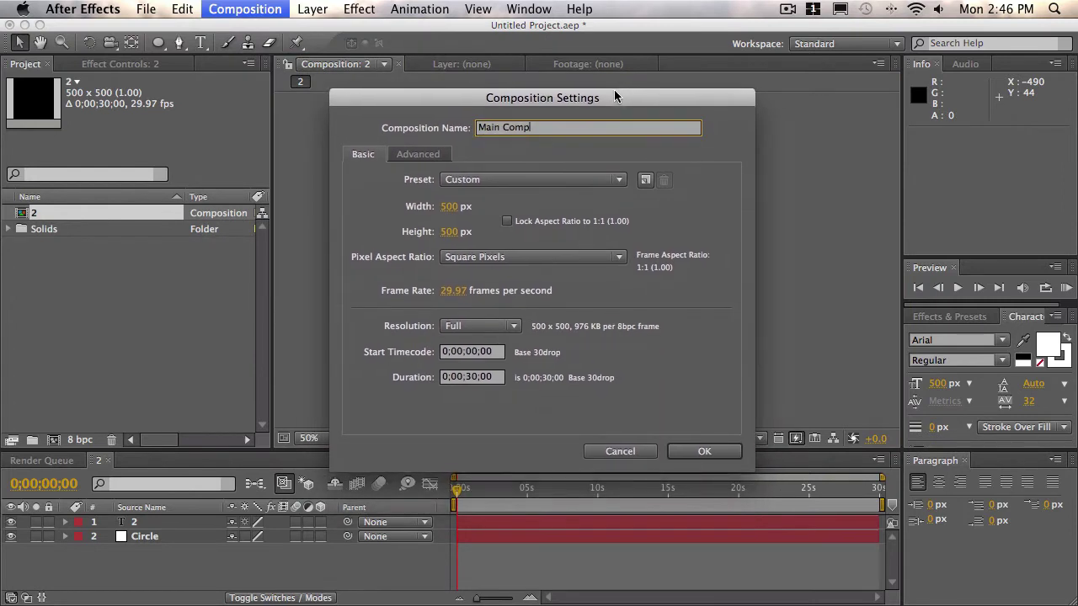
left_click(445, 208)
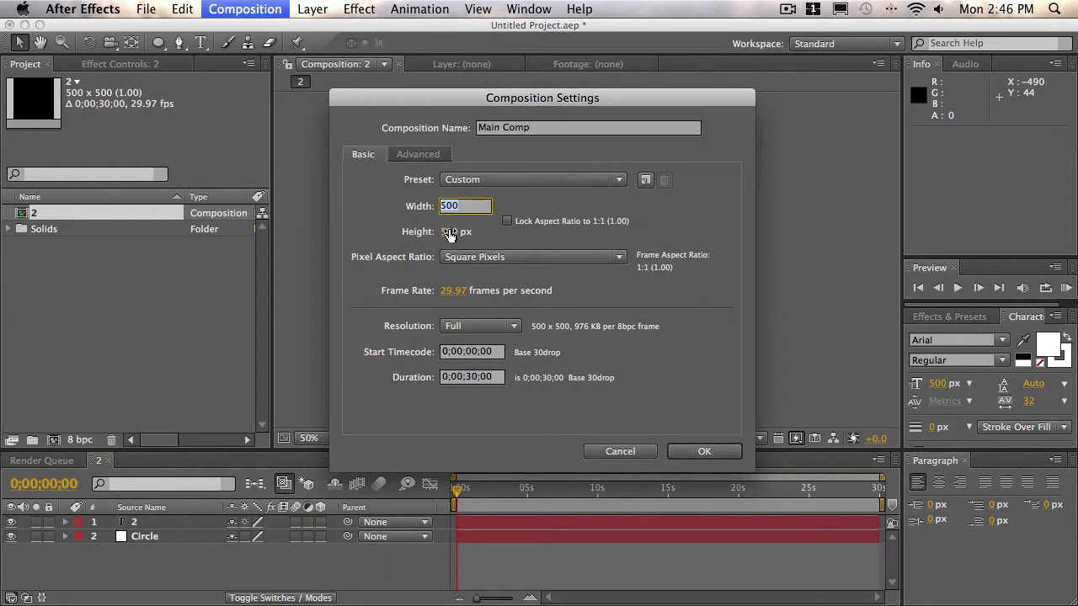
left_click(448, 231)
left_click(448, 205)
type("1280")
key("Tab")
type("720")
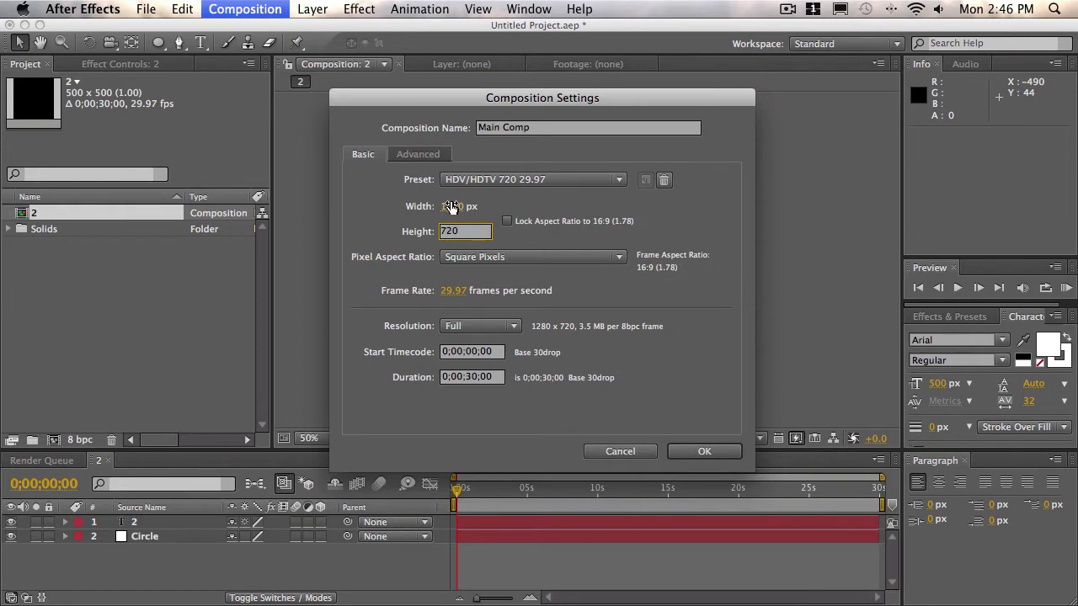
key("Return")
left_click(704, 451)
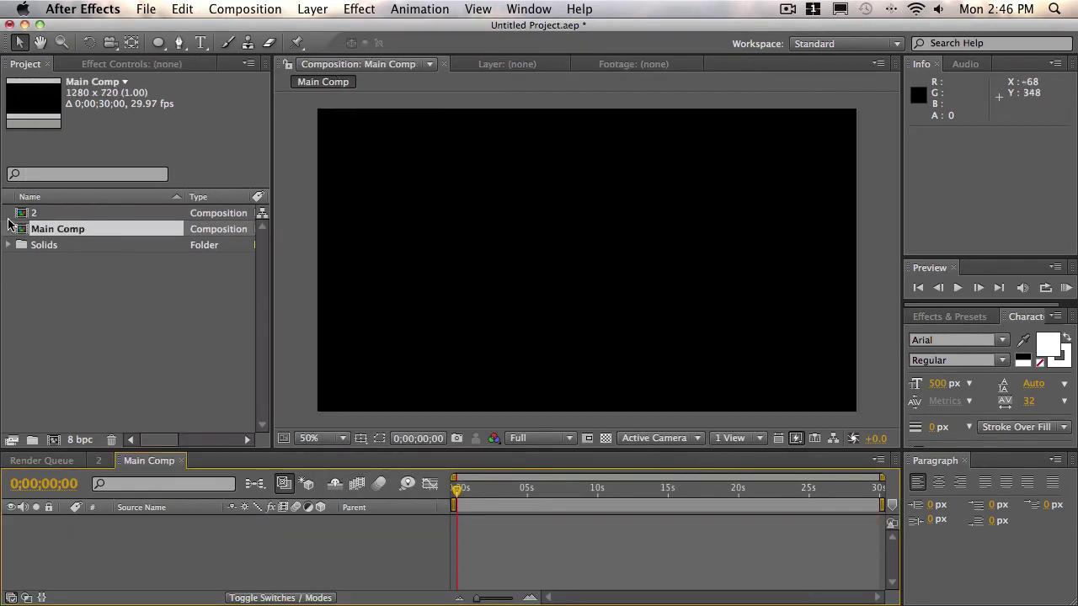
- Place comp 2 into Main Comp and turn off its visibility
left_click_drag(29, 212, 583, 261)
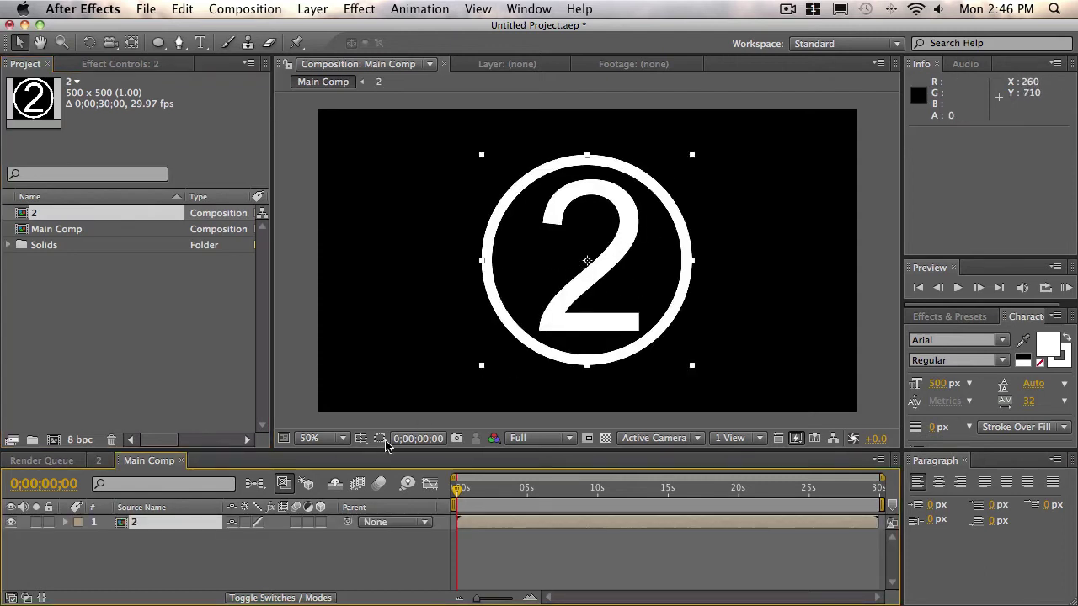
left_click(11, 522)
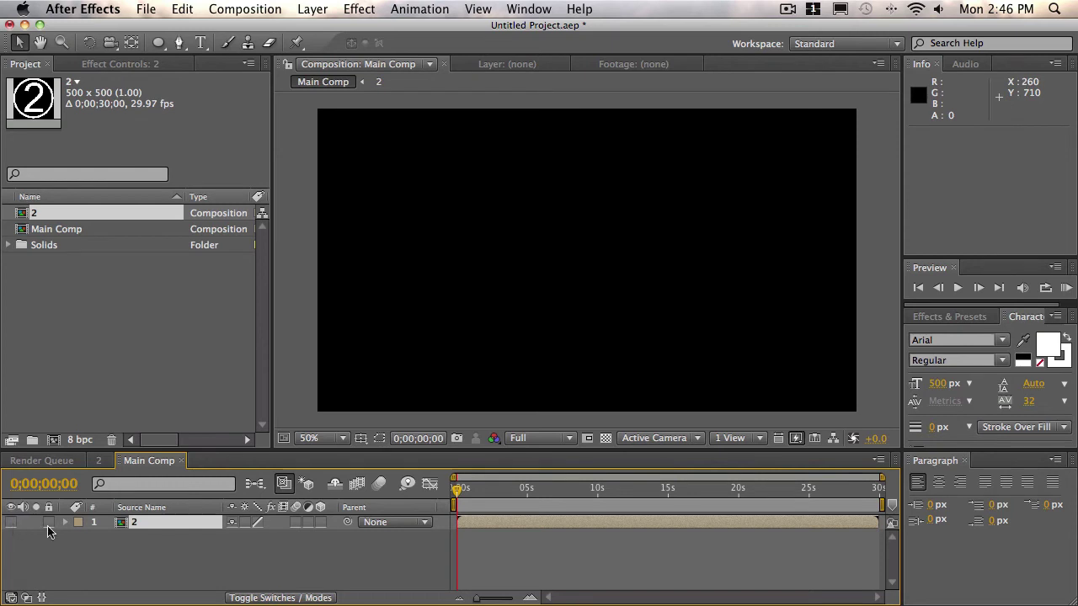
left_click(213, 560)
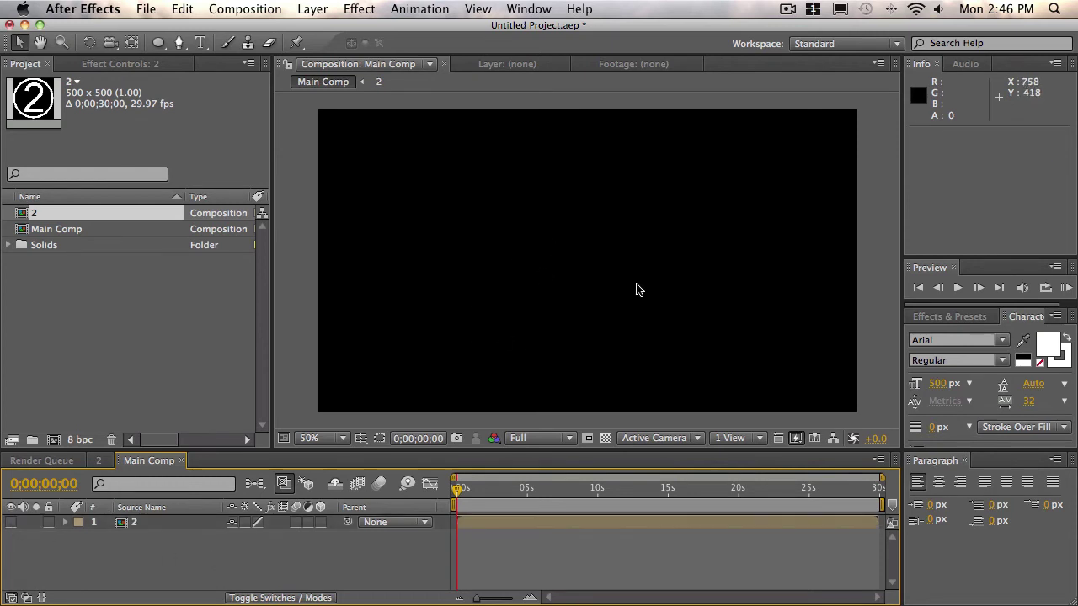
left_click(156, 525)
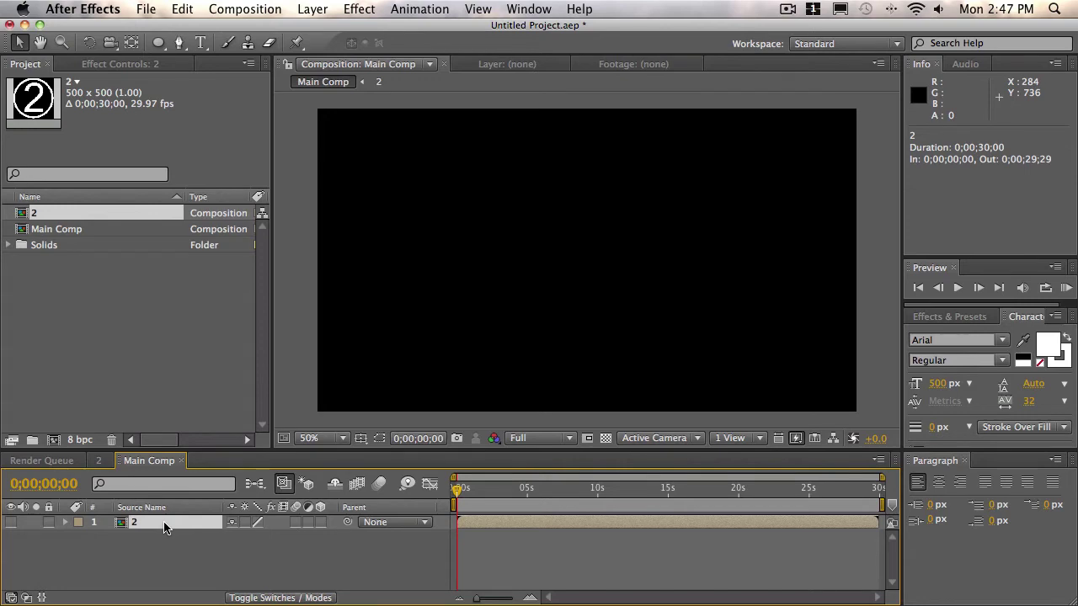
- Add a comp-sized cyan (33C1EA) solid named Form
left_click(324, 10)
mouse_move(352, 35)
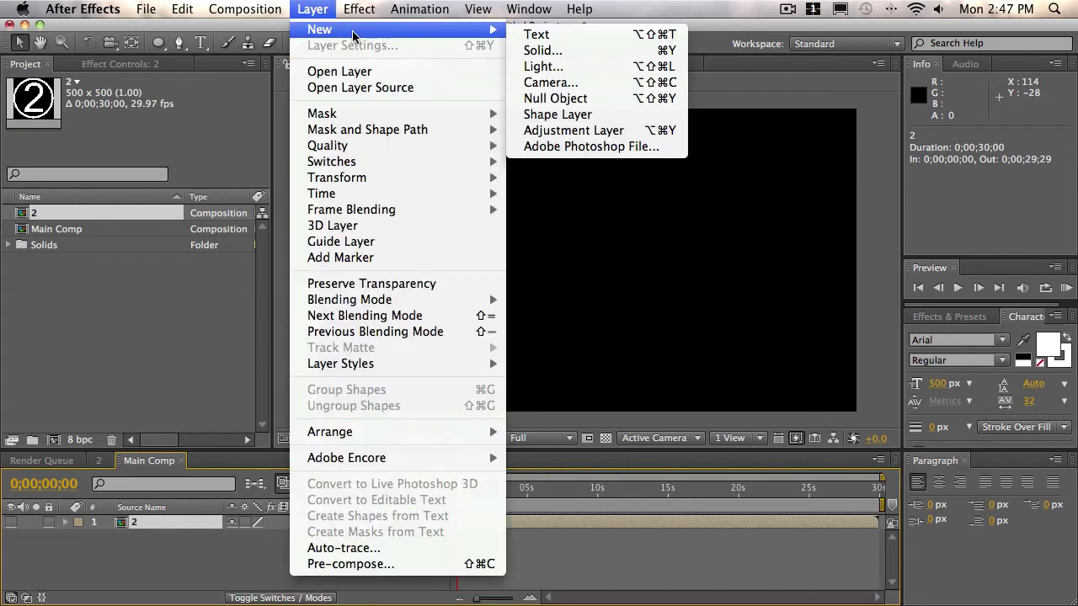
left_click(623, 50)
key("BackSpace")
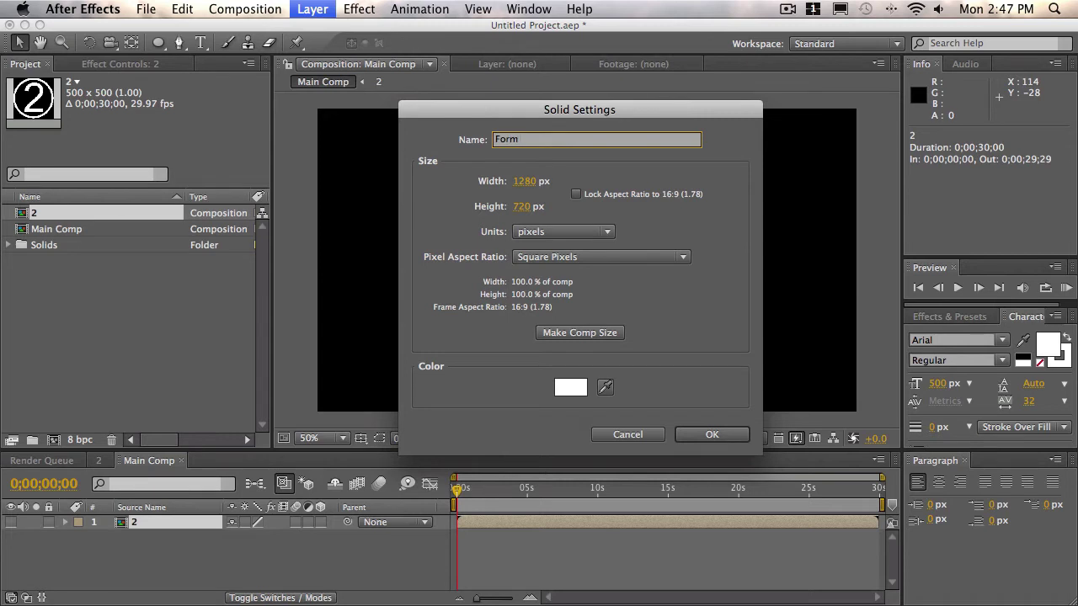
left_click(584, 337)
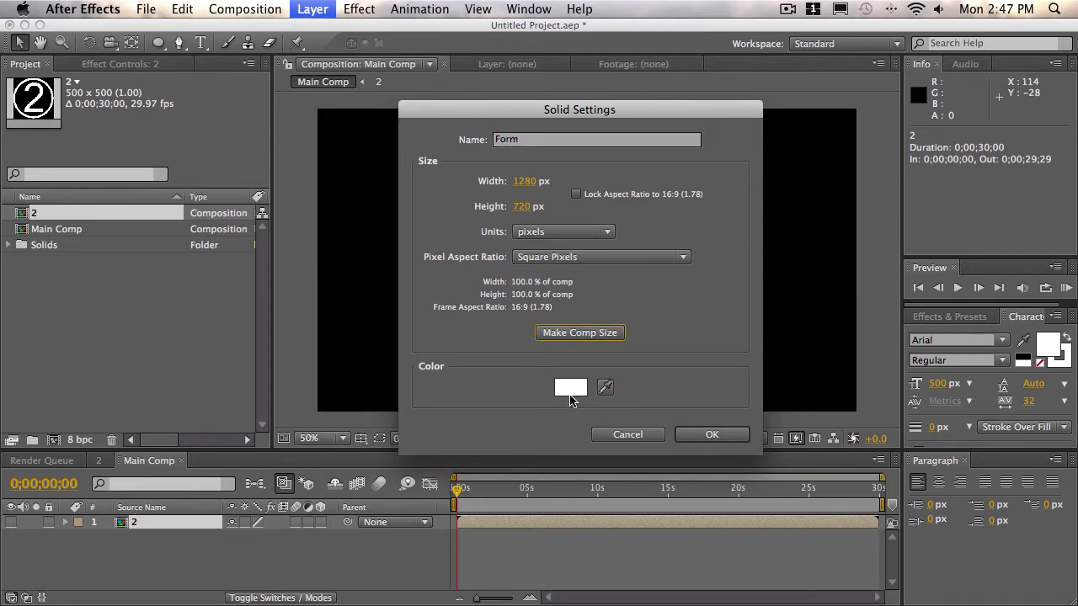
left_click(570, 389)
left_click(323, 264)
left_click(257, 183)
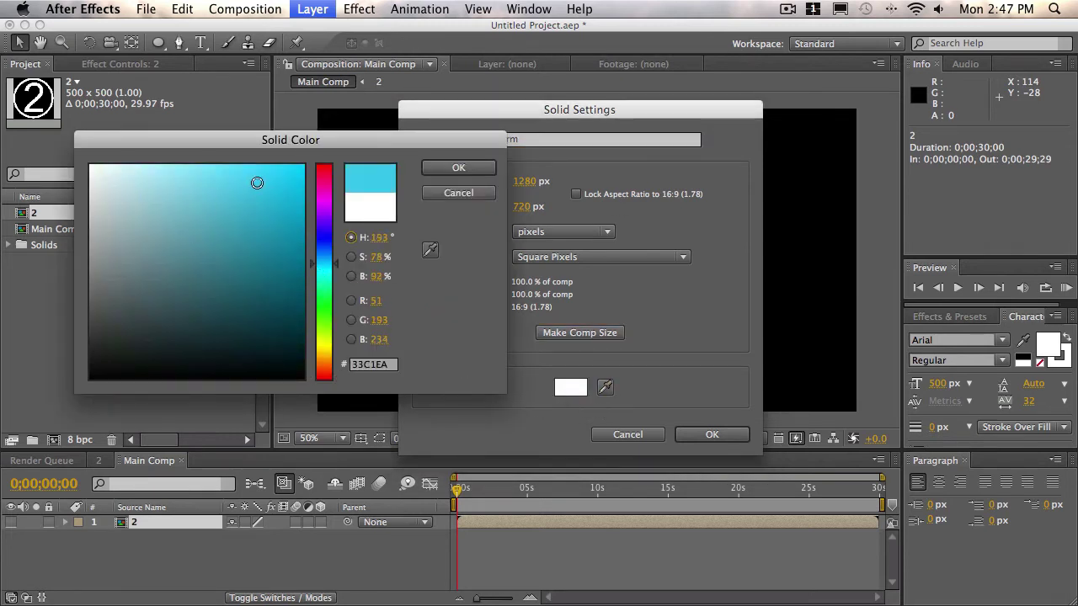
left_click(425, 170)
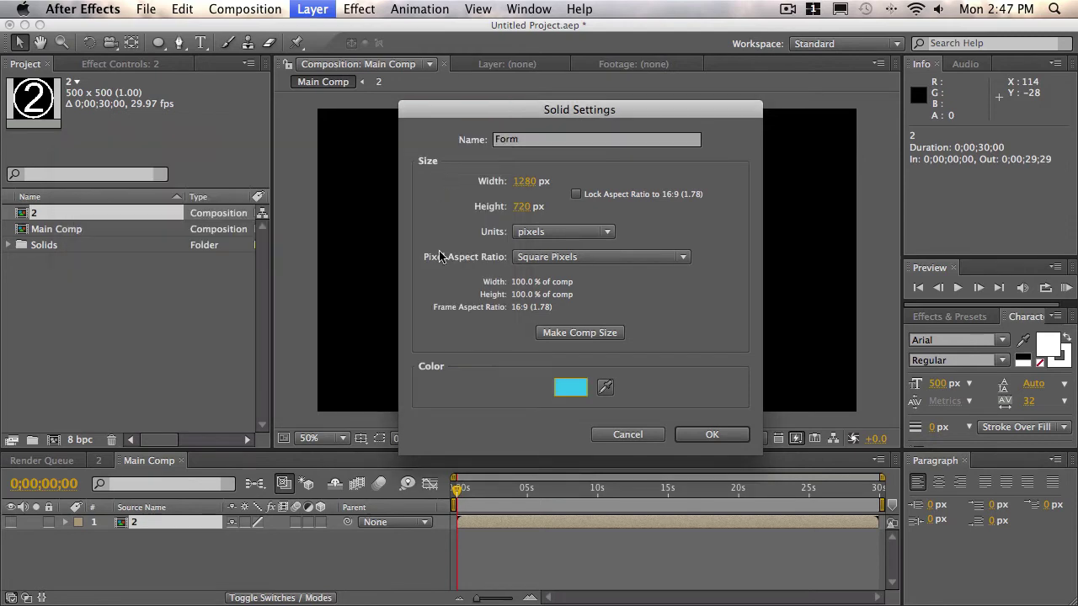
left_click(712, 434)
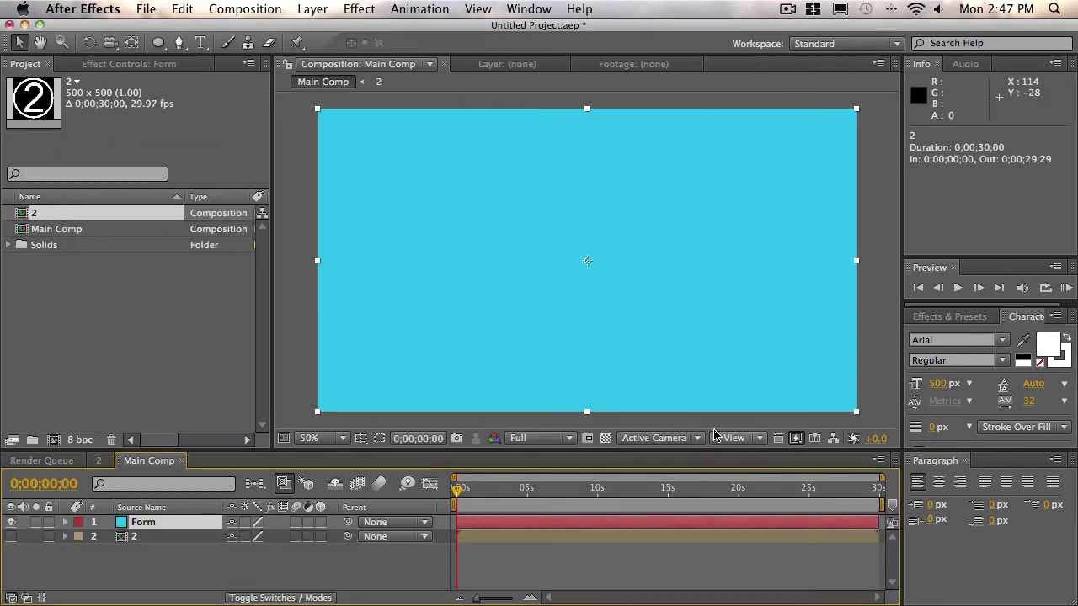
- Apply the Trapcode Form effect to the Form solid
left_click(370, 10)
mouse_move(405, 392)
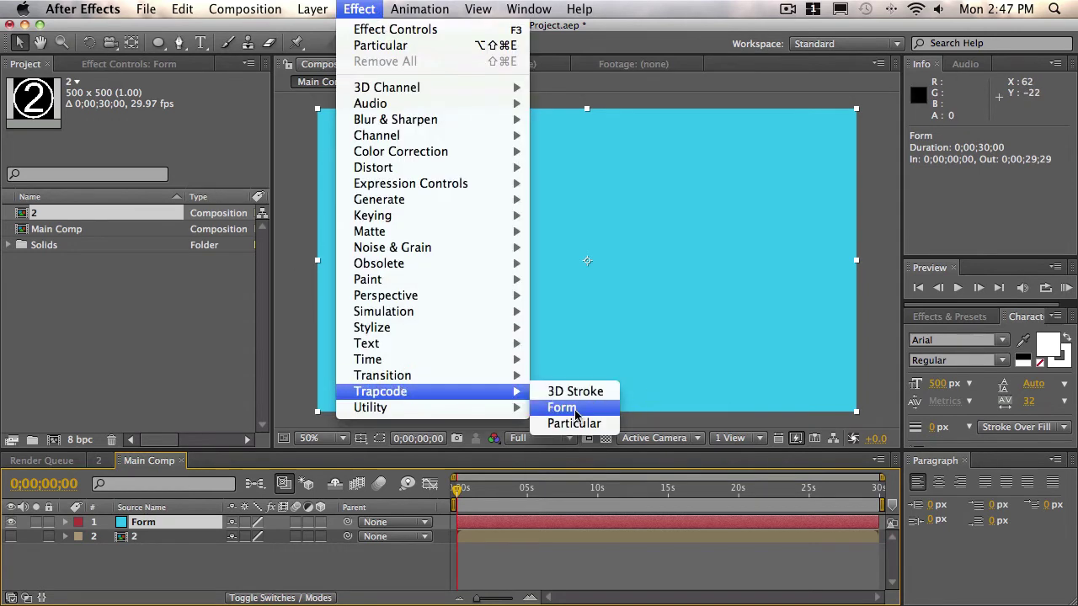
left_click(562, 408)
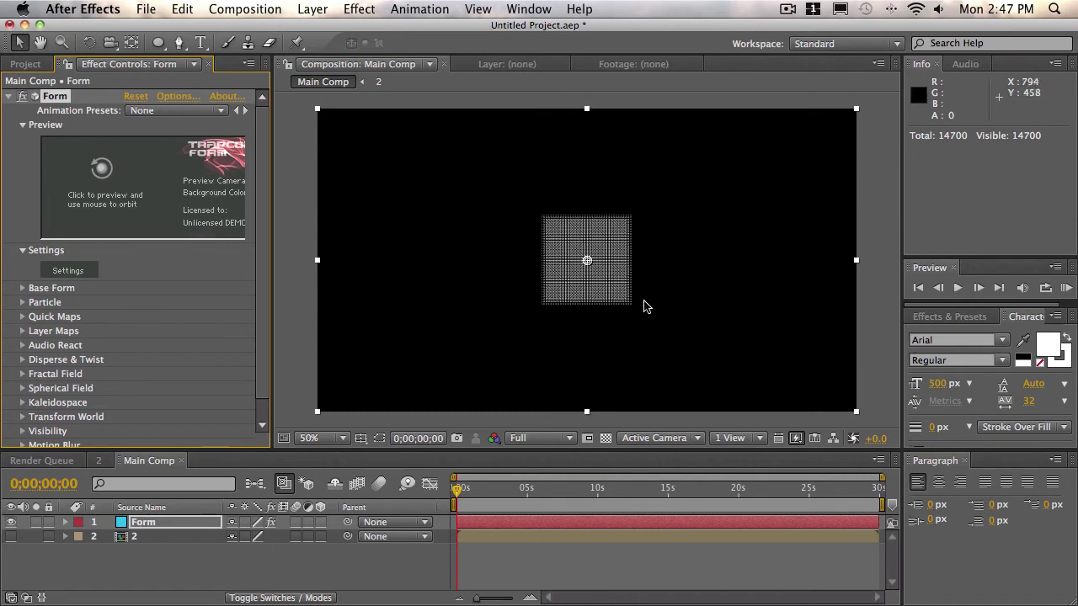
- Add Camera 1 with default settings
left_click(312, 10)
mouse_move(421, 29)
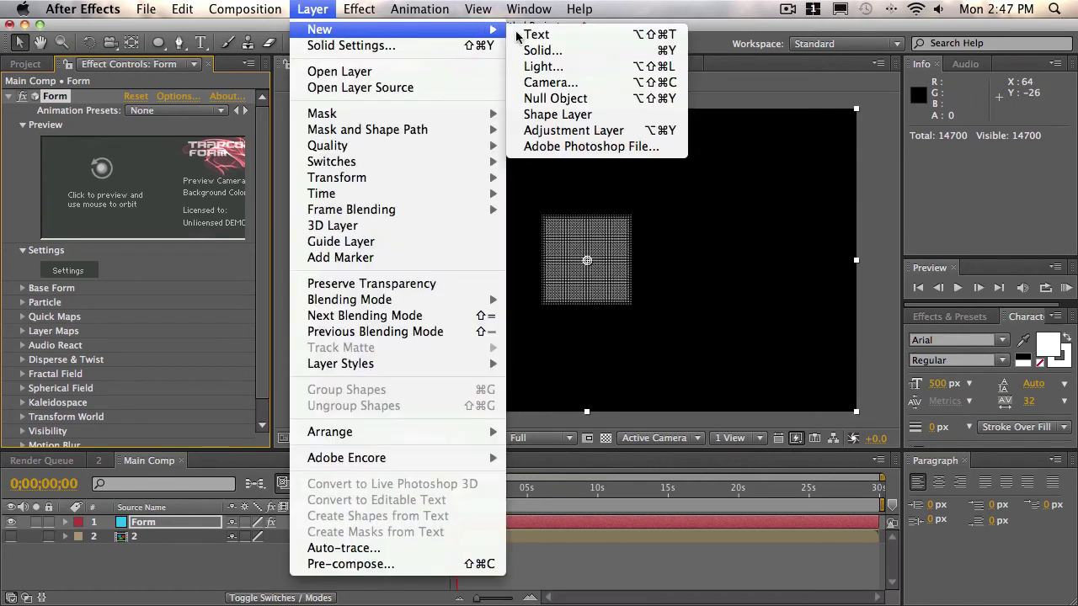
left_click(539, 85)
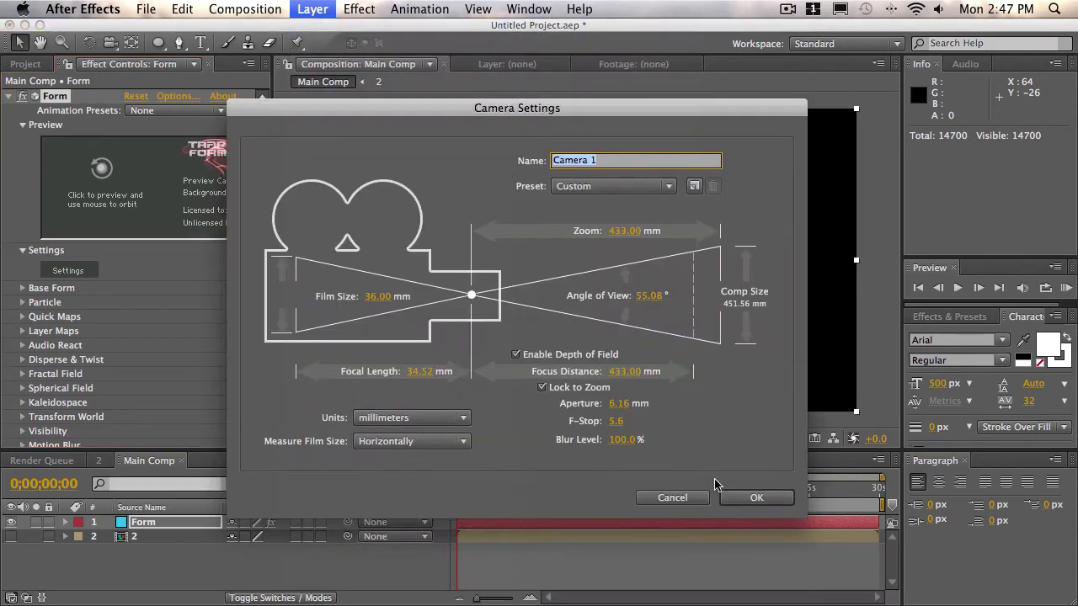
left_click(756, 497)
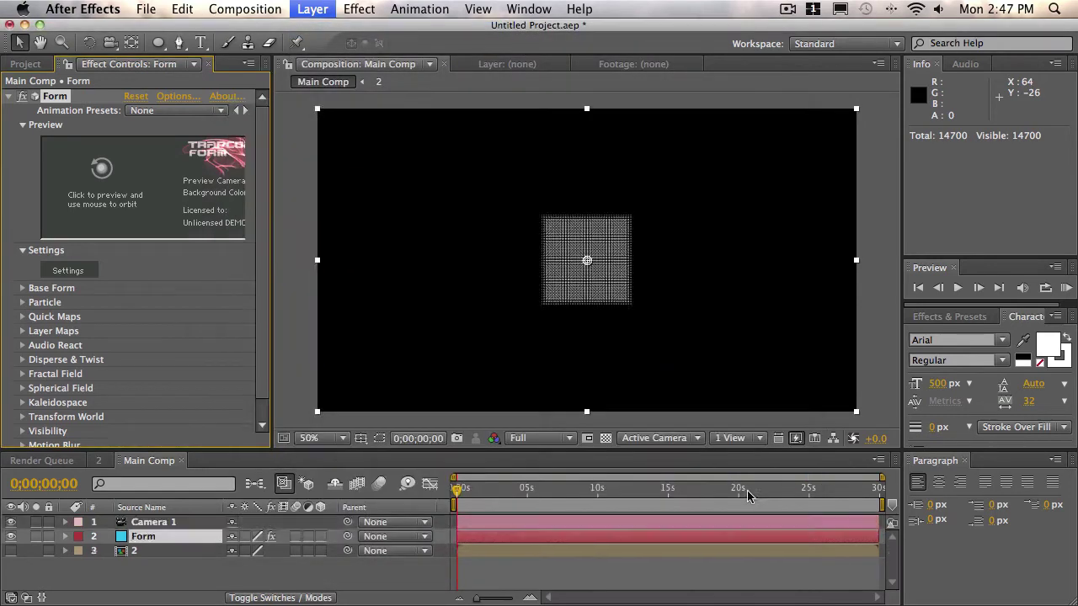
- Orbit the camera to view the Form particles as tilted 3D grid planes
left_click(107, 44)
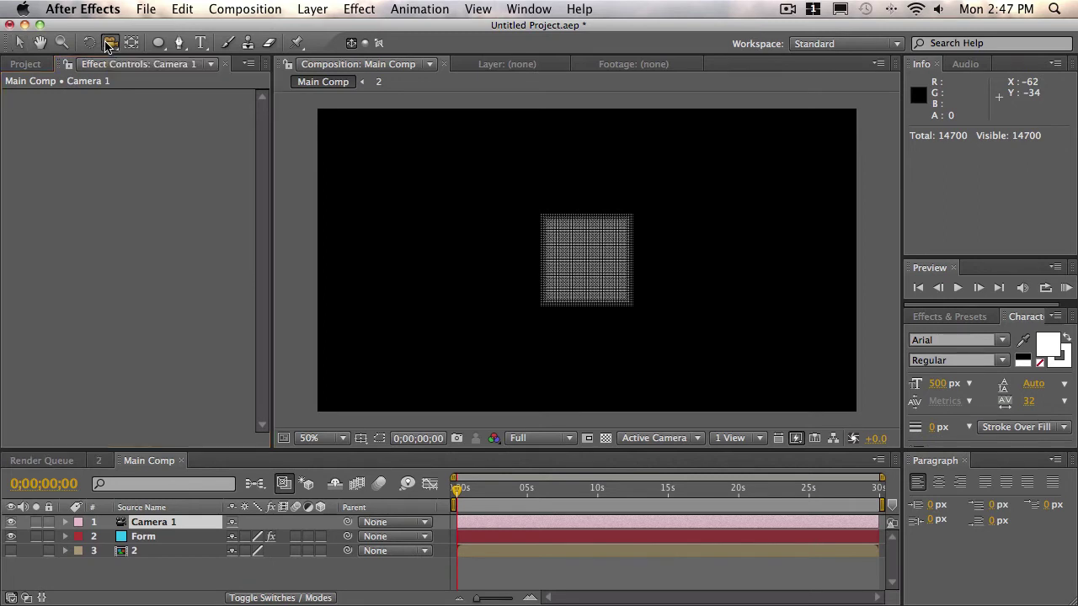
left_click_drag(647, 215, 576, 268)
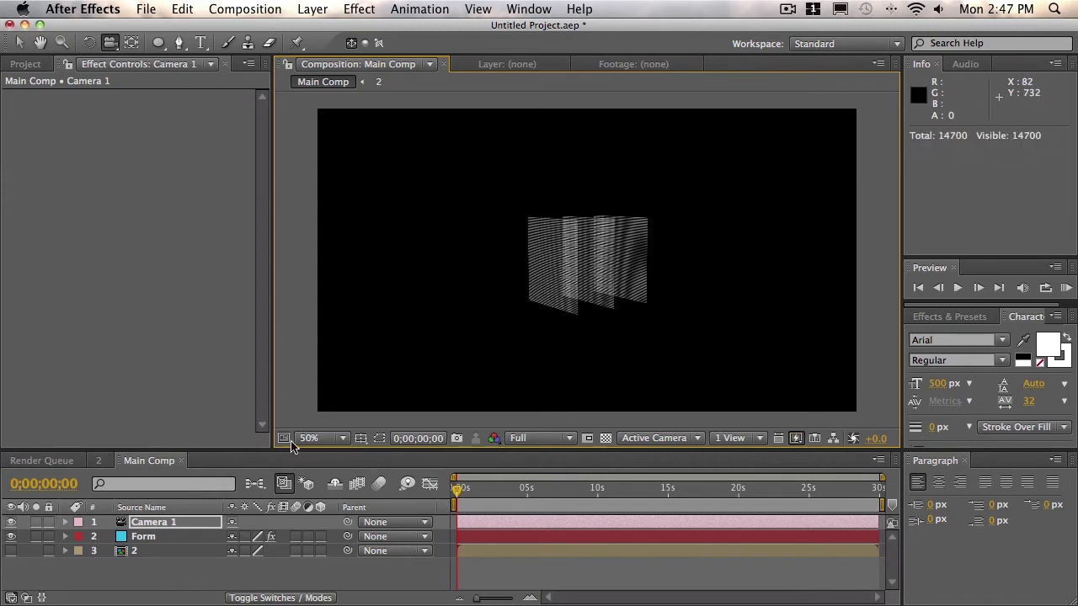
left_click(175, 553)
left_click_drag(592, 241, 620, 252)
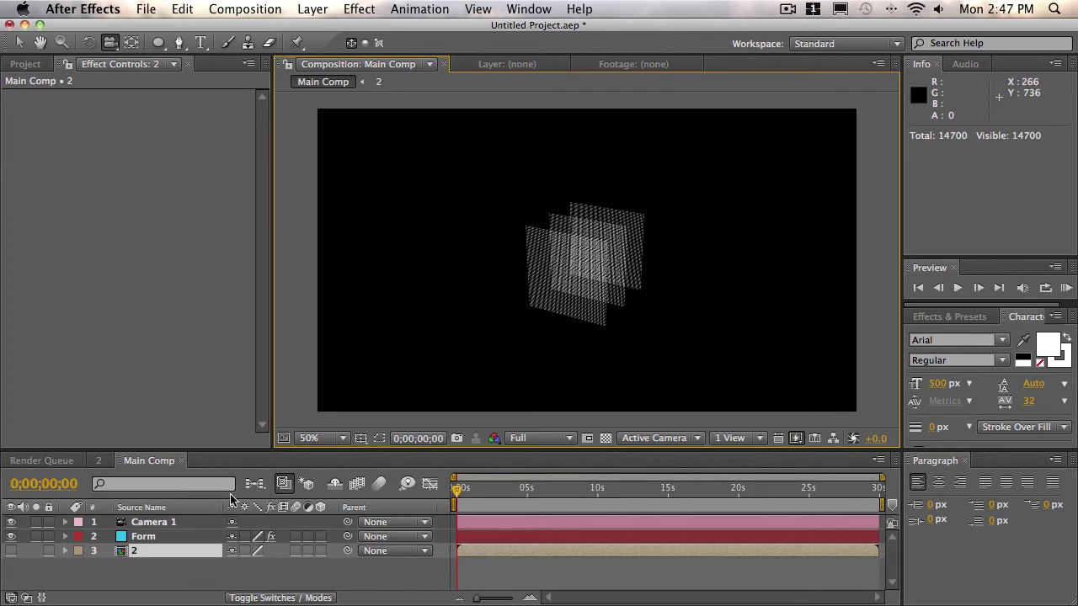
- In Form's Layer Maps, set the Color and Alpha map layer to 2
left_click(157, 538)
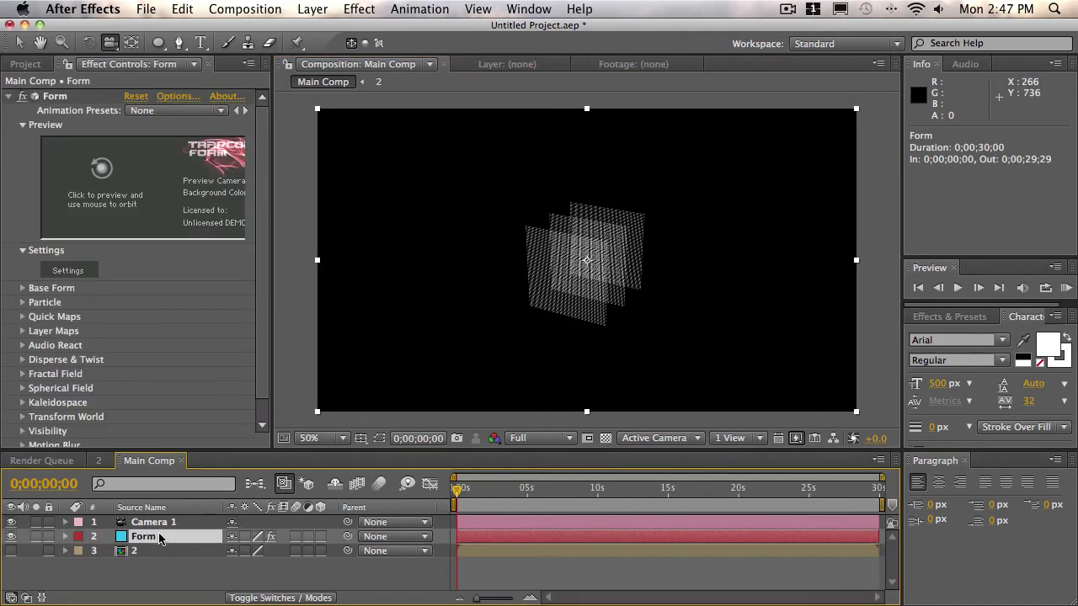
left_click(23, 124)
left_click(23, 139)
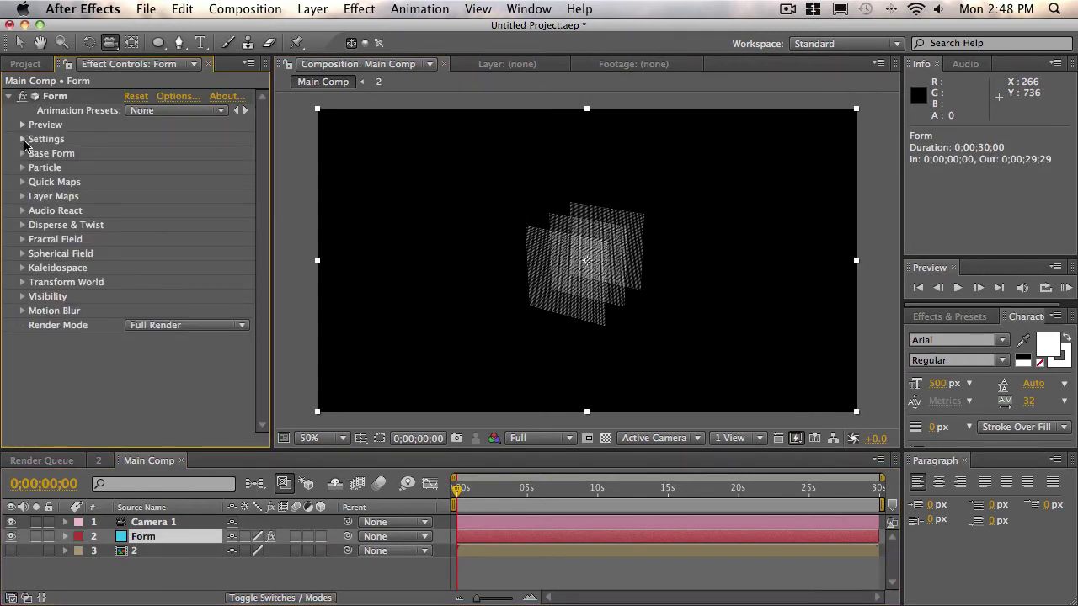
left_click(22, 196)
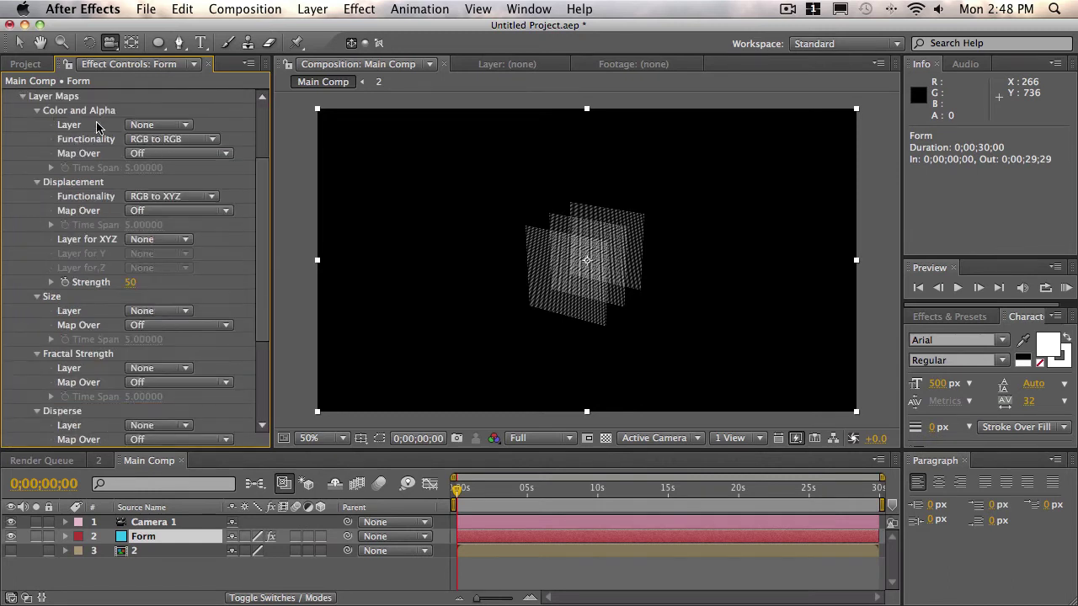
left_click(126, 126)
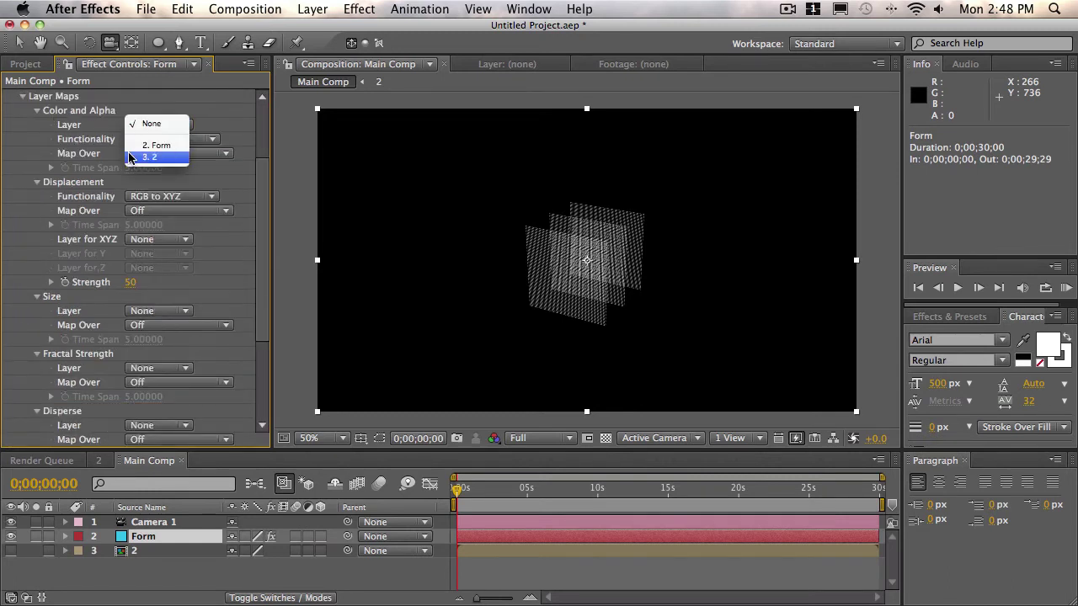
left_click(150, 156)
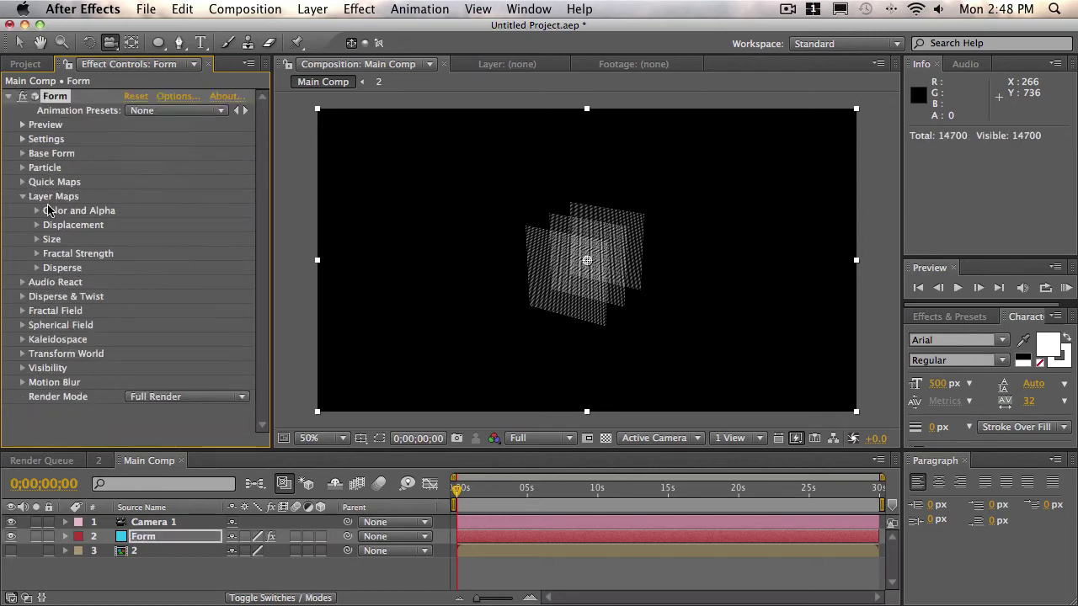
- Set Color and Alpha Functionality to Lightness to A and Map Over to XY
left_click(37, 212)
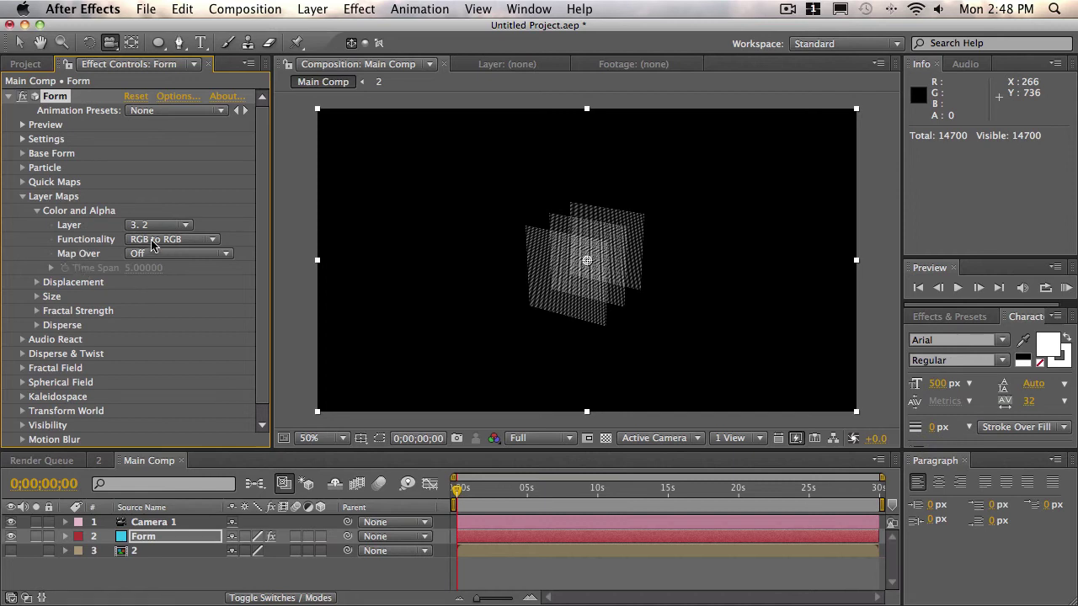
left_click(176, 243)
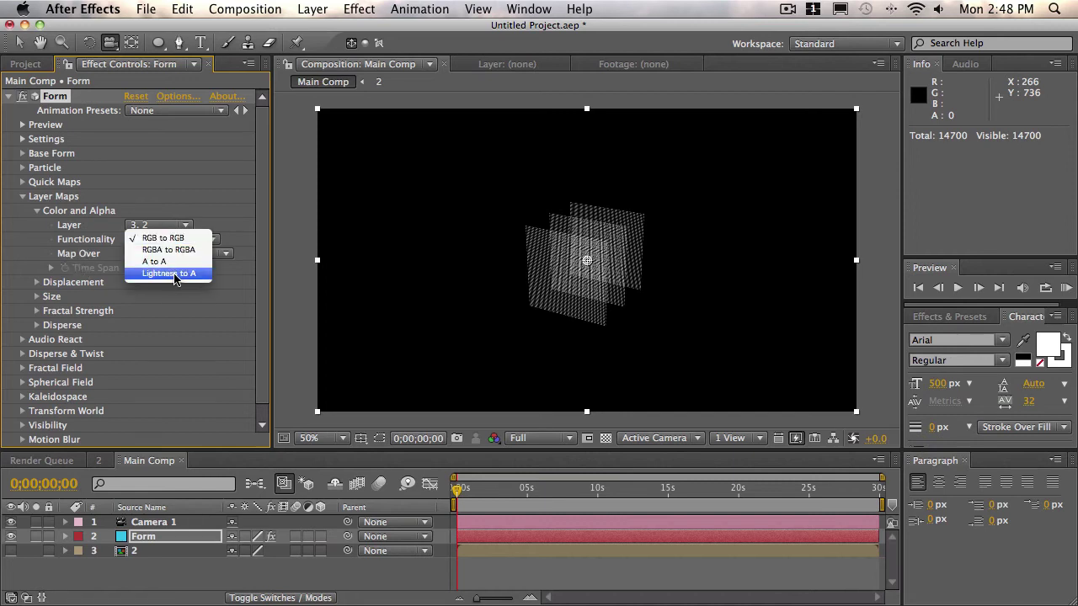
left_click(174, 274)
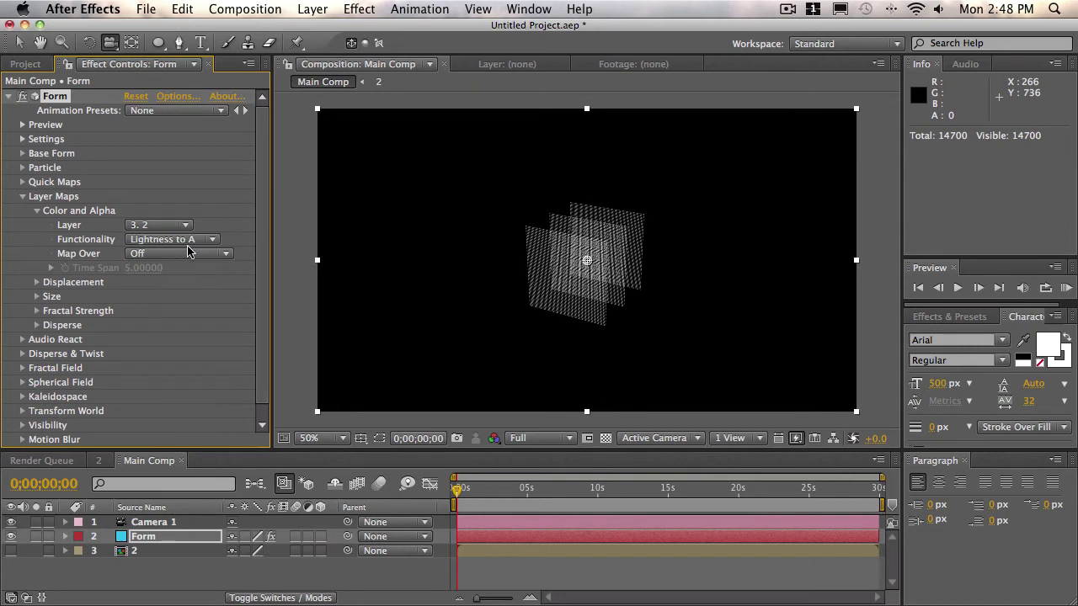
left_click(190, 240)
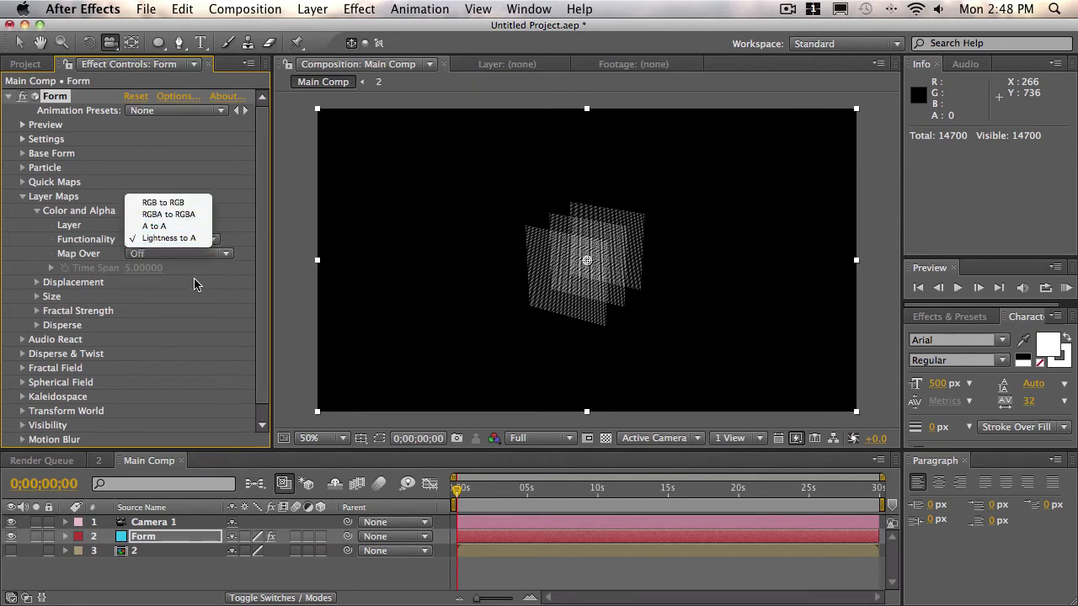
left_click(206, 239)
left_click(179, 243)
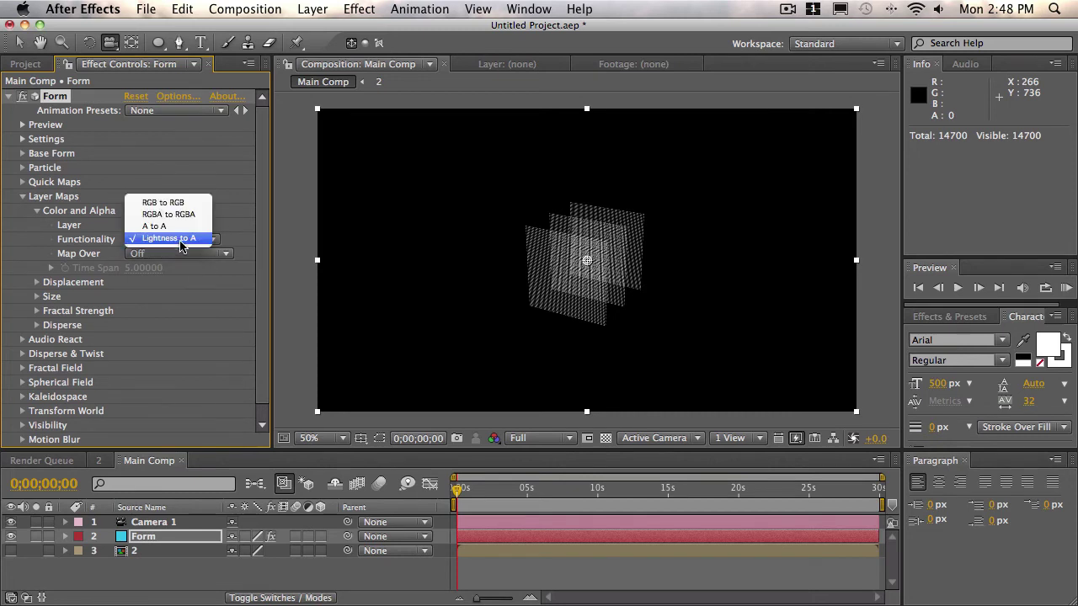
left_click(201, 240)
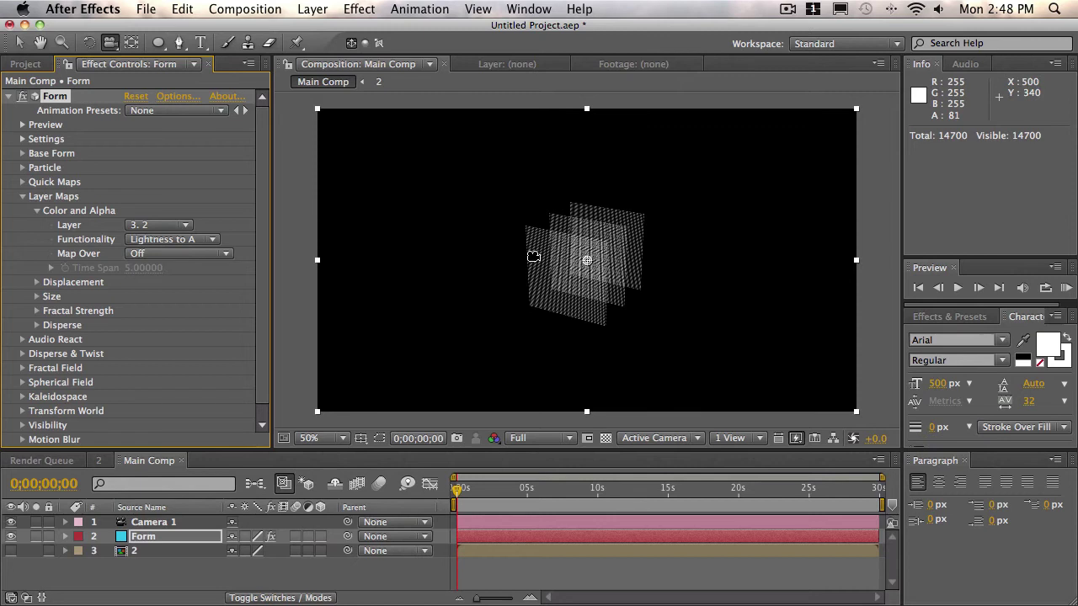
left_click(169, 253)
left_click(167, 267)
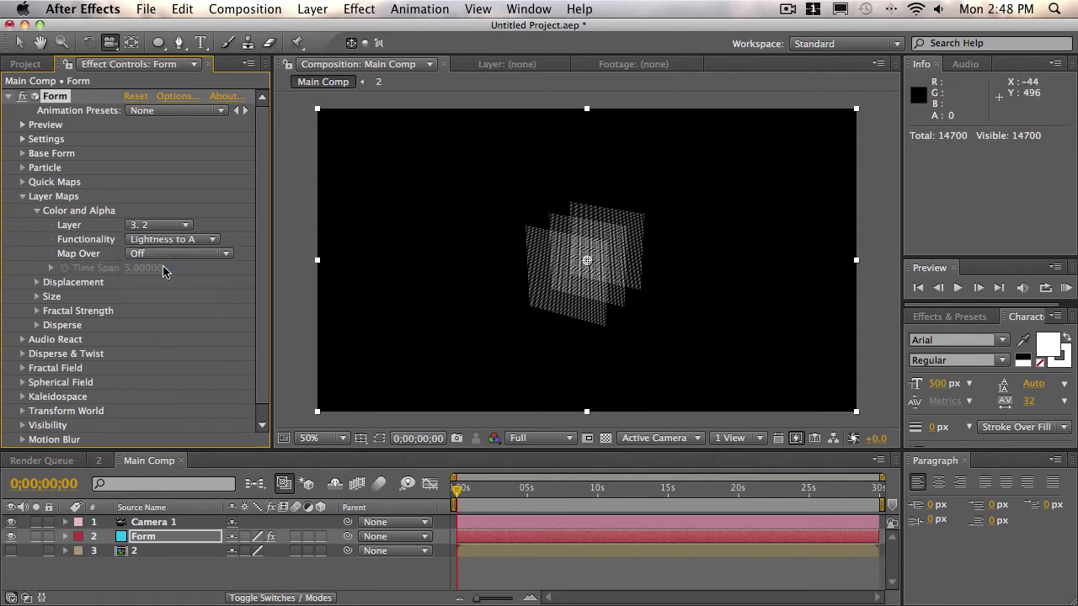
left_click_drag(472, 275, 633, 246)
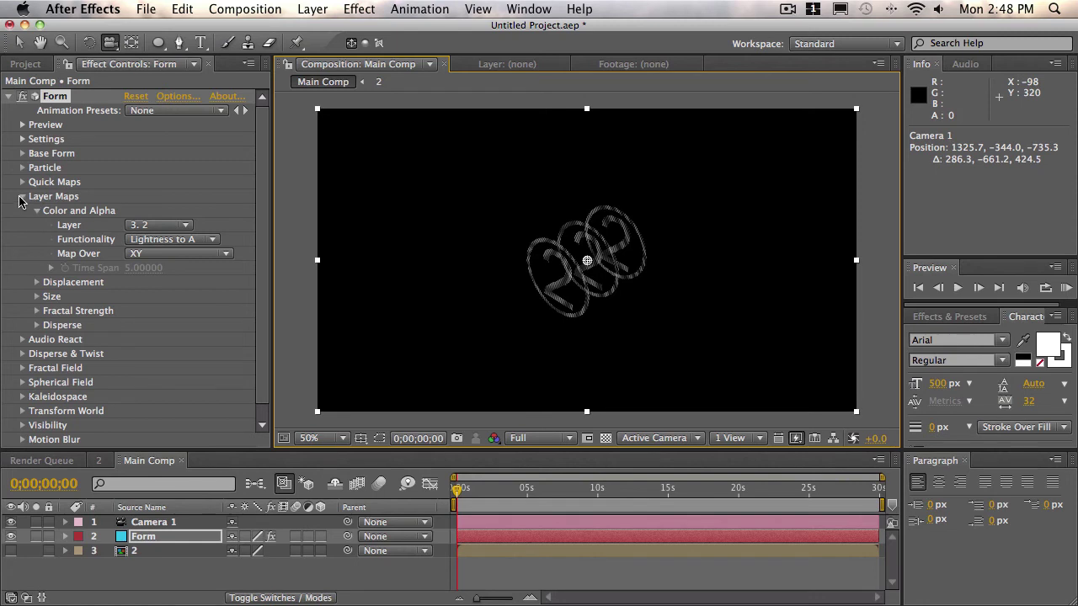
left_click(22, 202)
- Set Form's Base Form Particles in Z to 1
left_click(23, 197)
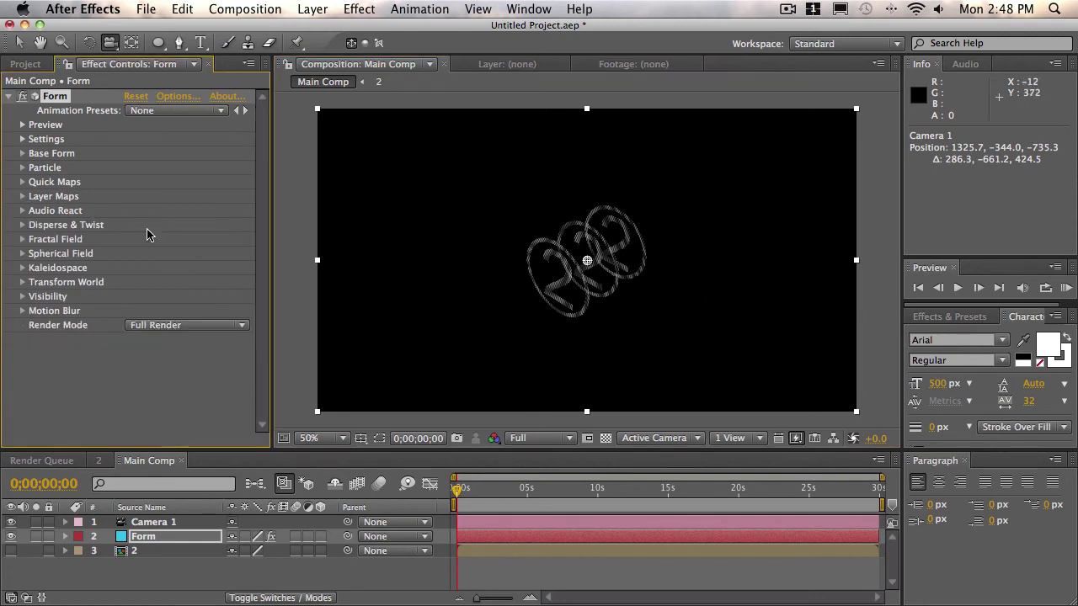
left_click(23, 154)
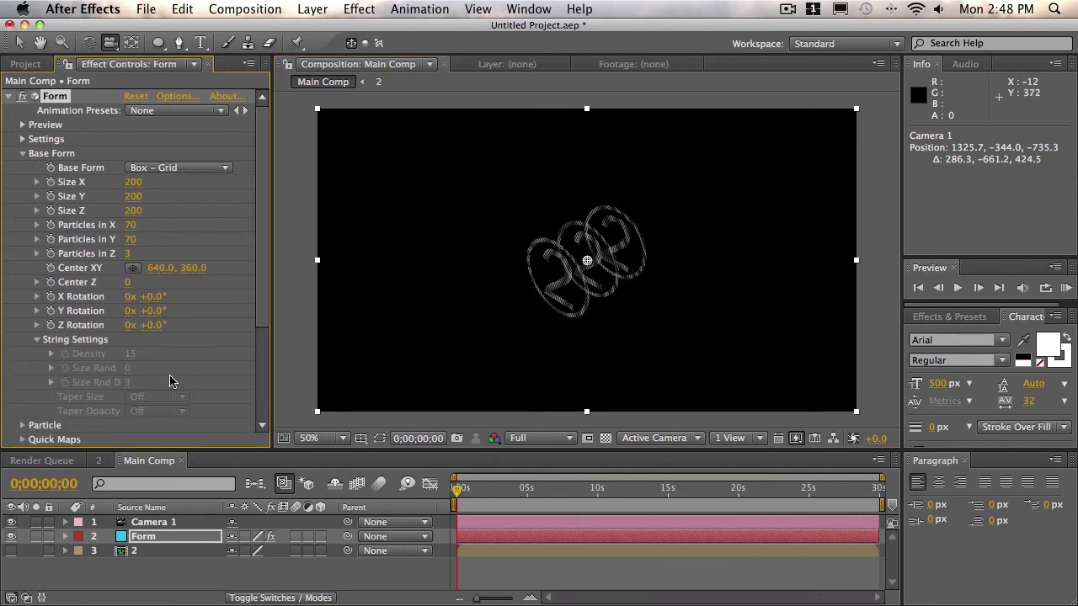
left_click(129, 253)
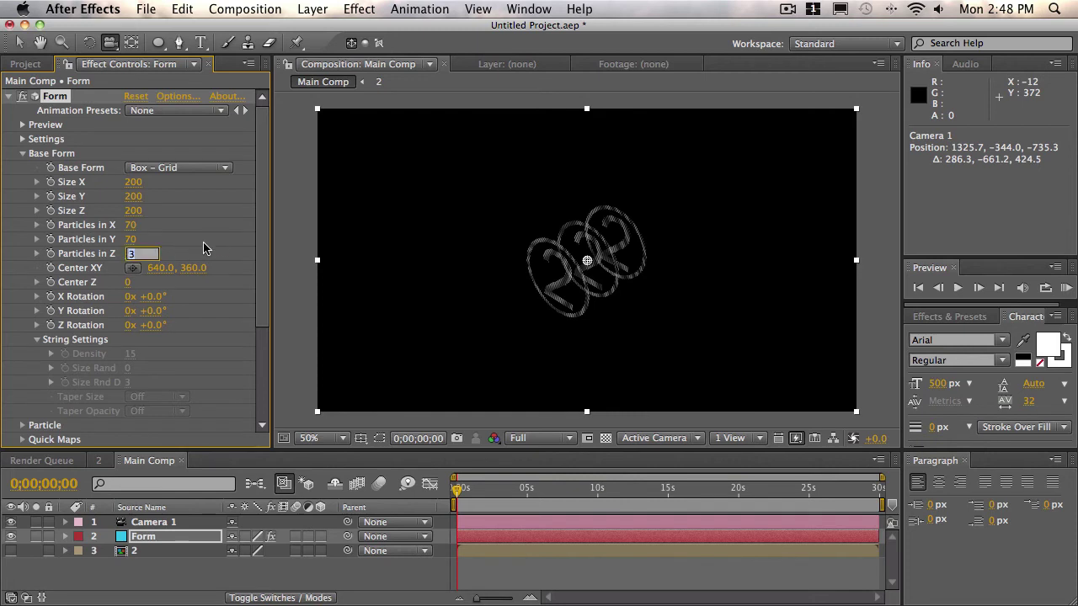
type("1")
key("Return")
left_click_drag(642, 281, 586, 252)
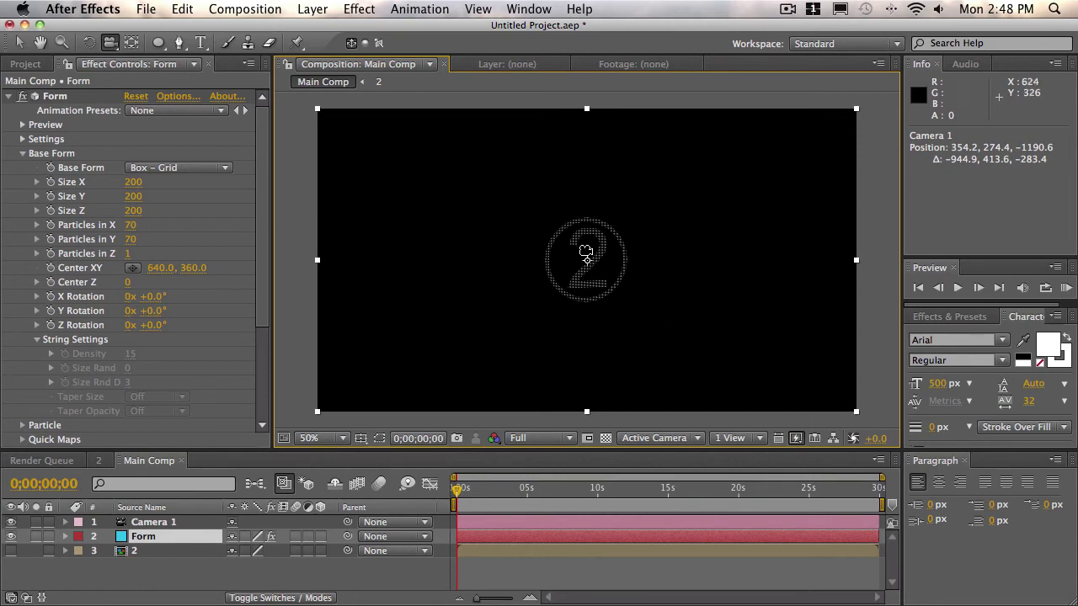
- Delete Camera 1 and set Particles in X and Y to 250
left_click(150, 524)
key("Delete")
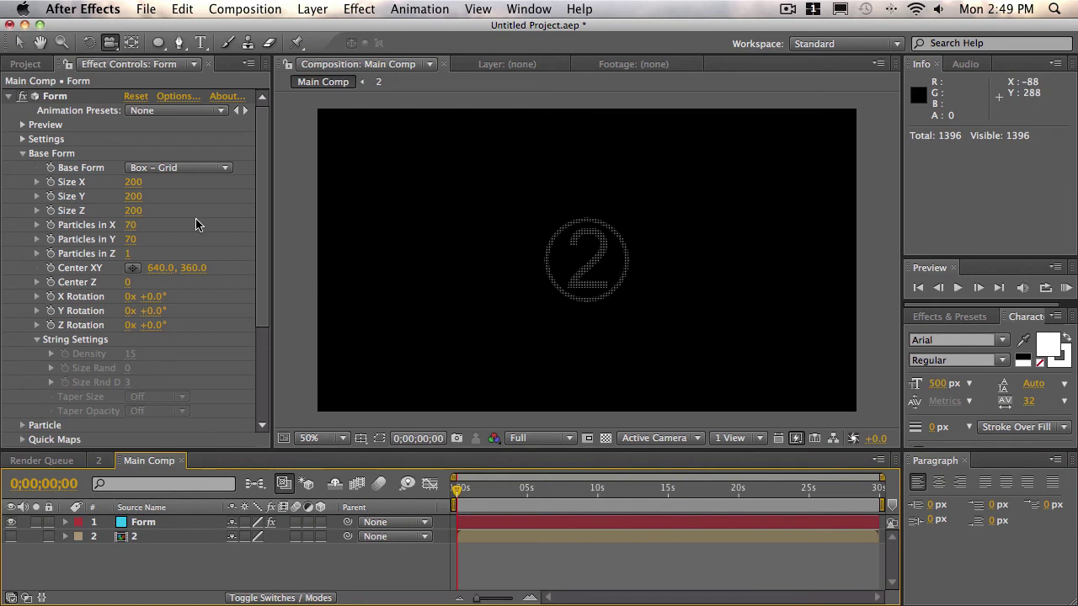
left_click(133, 225)
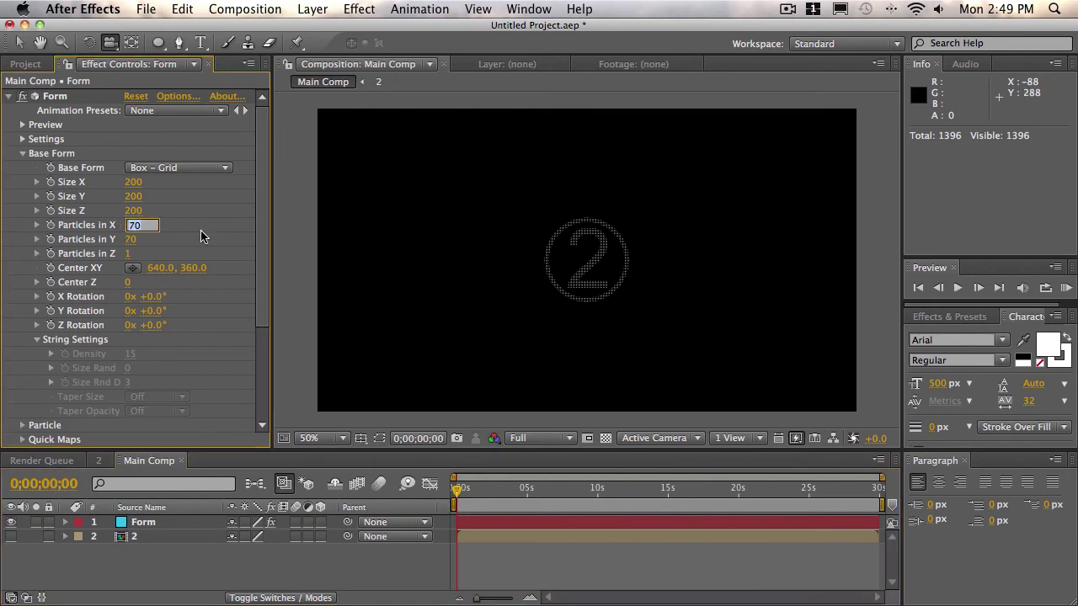
type("250")
key("Tab")
type("2")
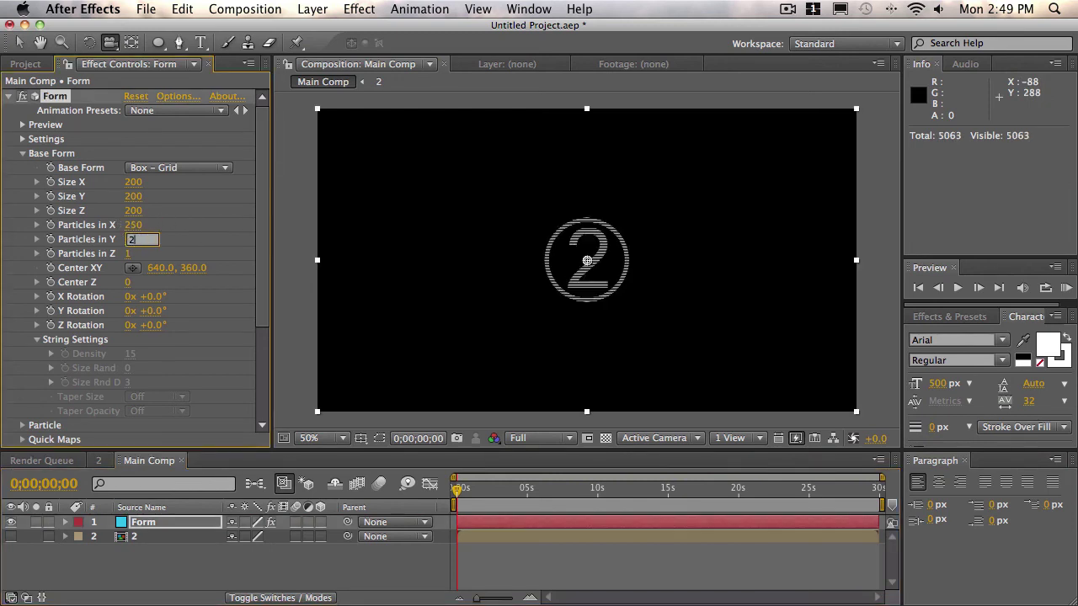
type("50")
key("Return")
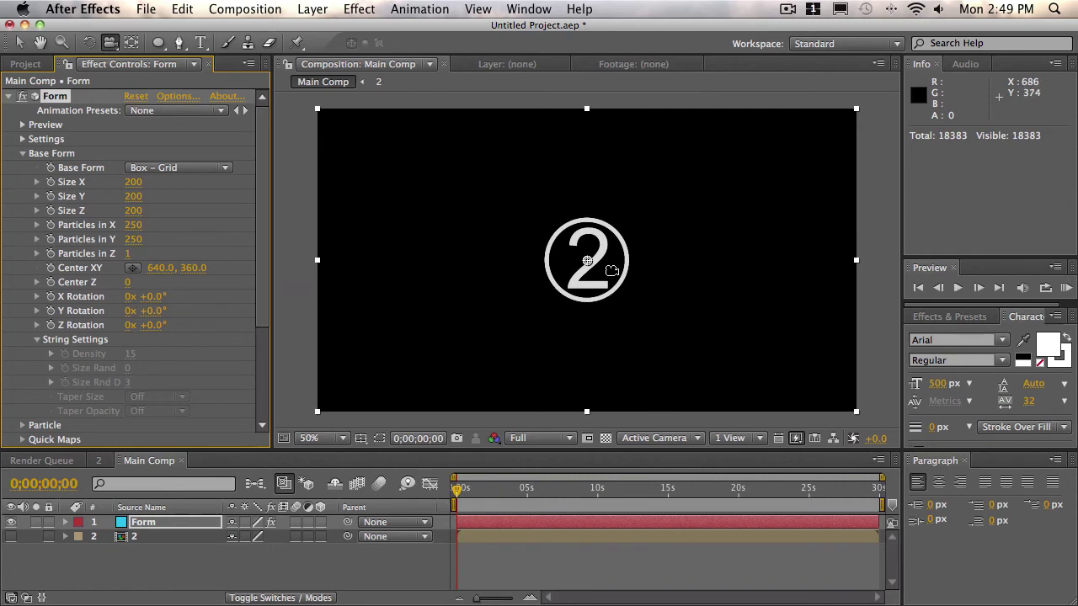
key("v")
key("slash")
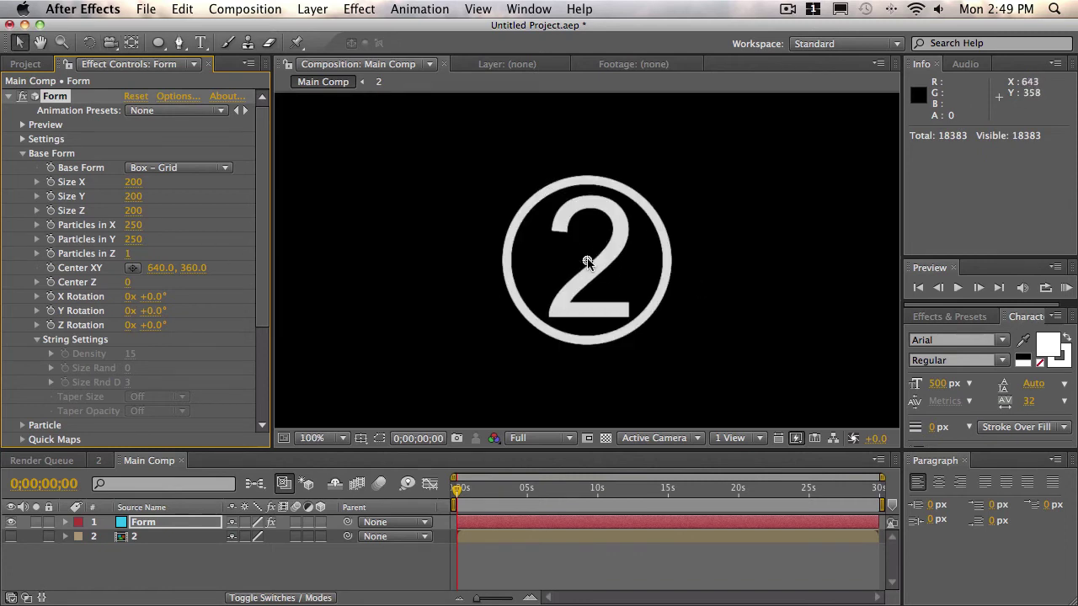
key("shift+slash")
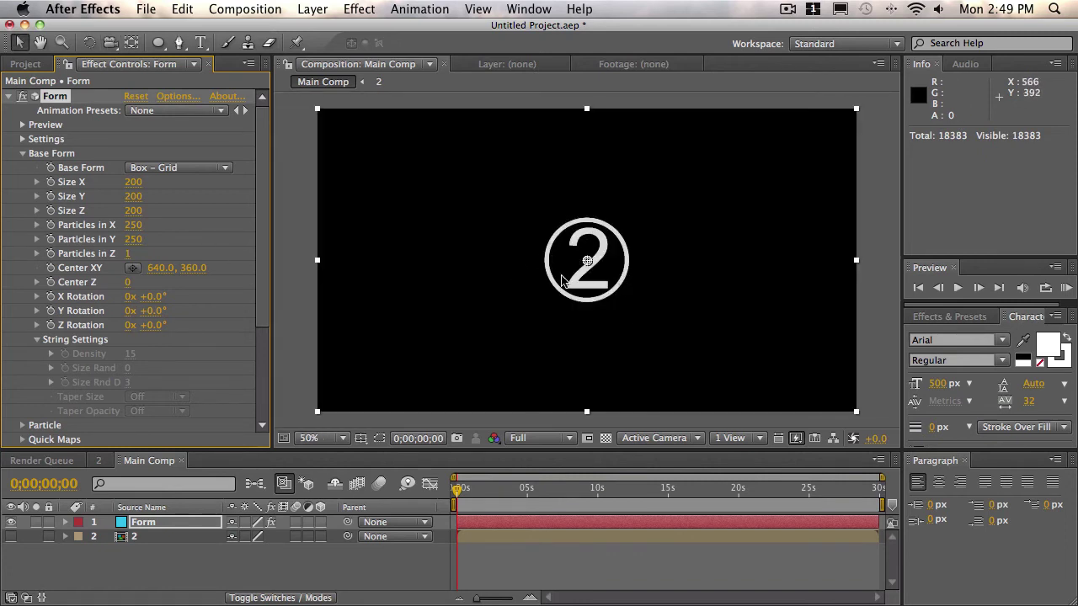
- Set the Disperse & Twist Disperse amount to 2.5
left_click(23, 153)
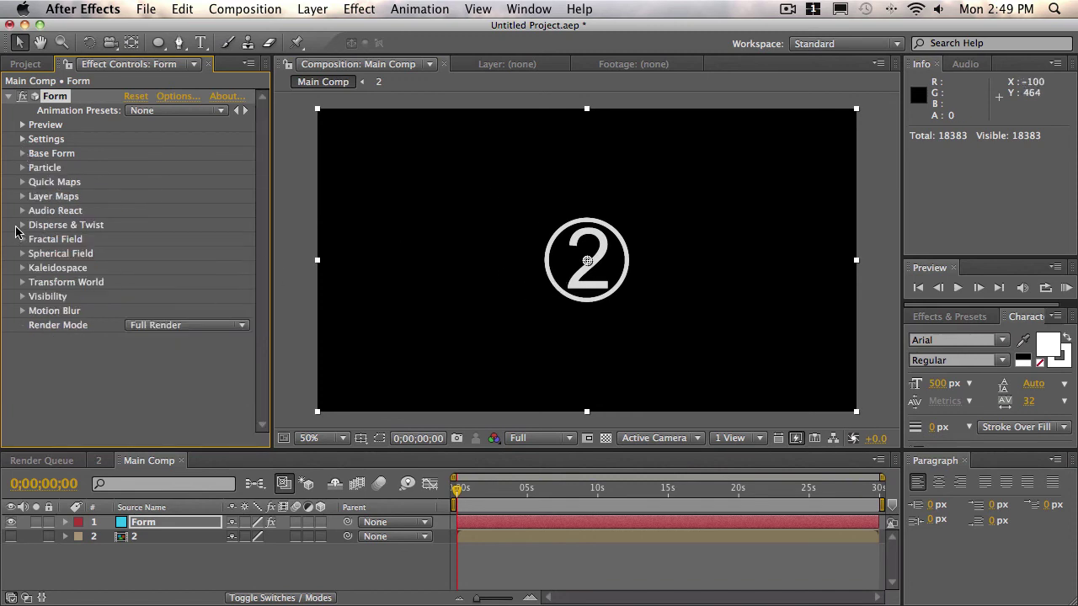
left_click(23, 225)
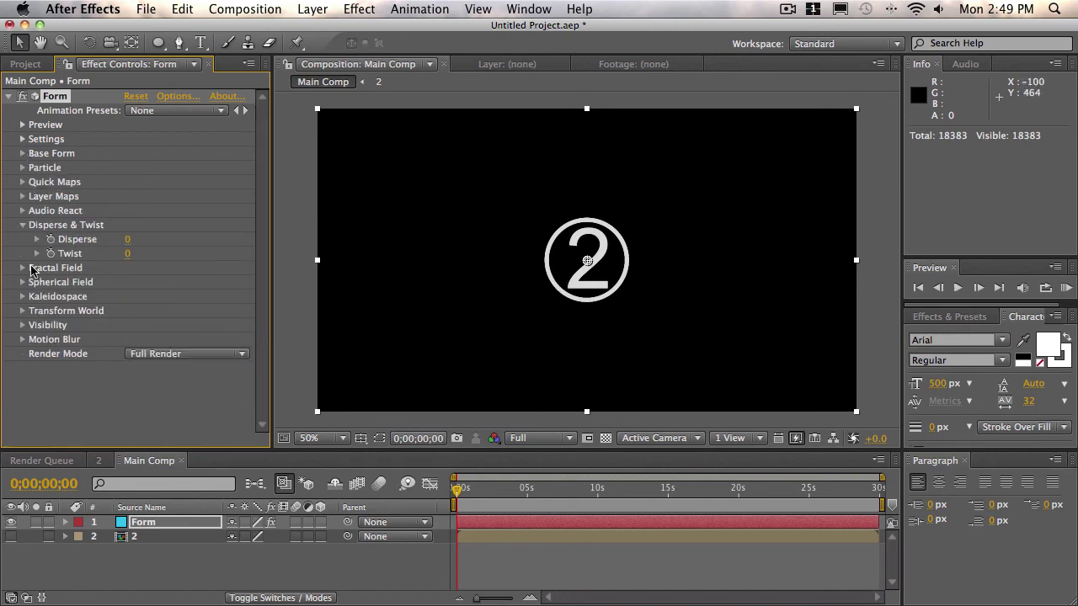
left_click(127, 239)
type("2.5")
key("Return")
key("period")
key("period")
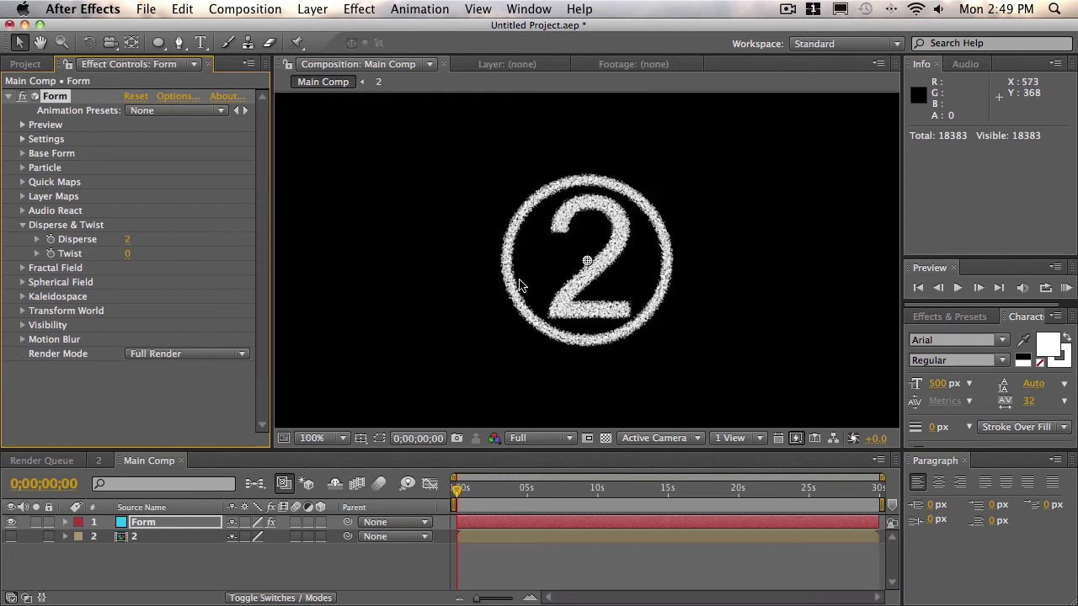
- Set Fractal Field Affect Size to 2.25, leaving Displace at 0
left_click(22, 268)
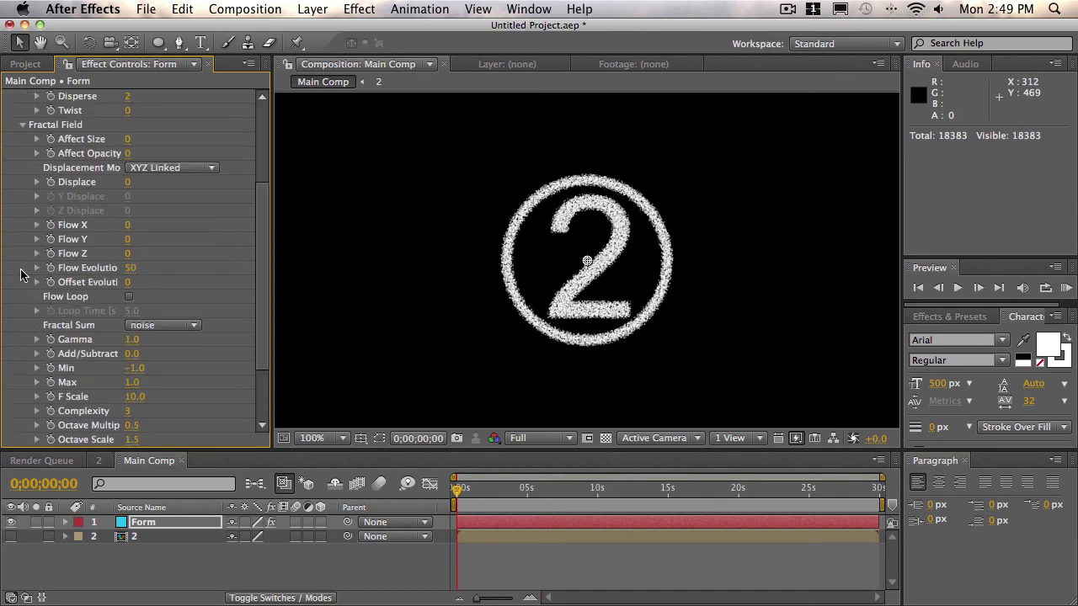
left_click(128, 140)
key("Return")
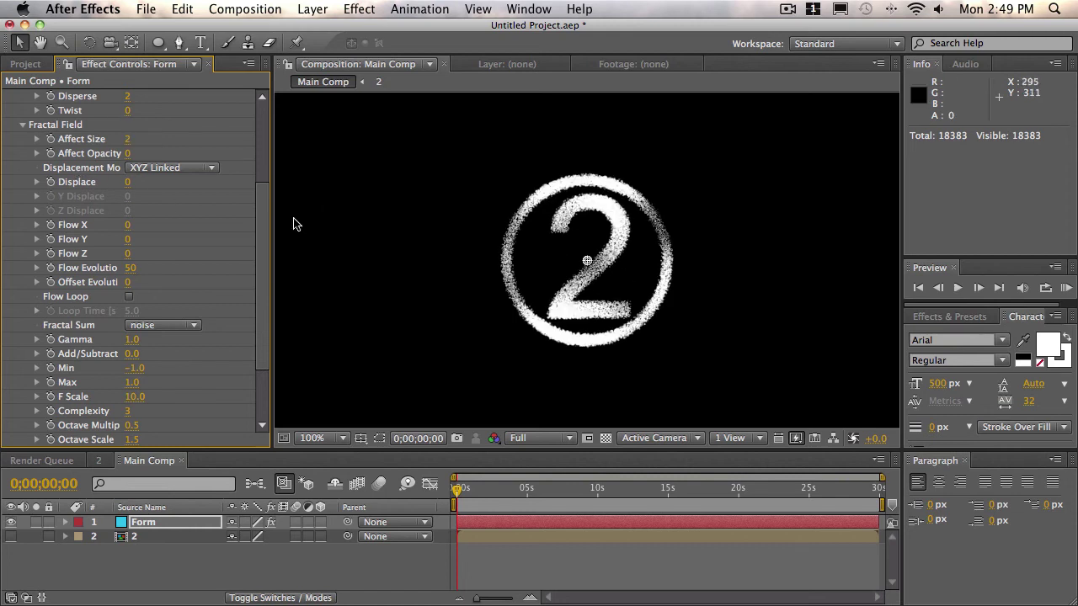
left_click(127, 183)
key("Return")
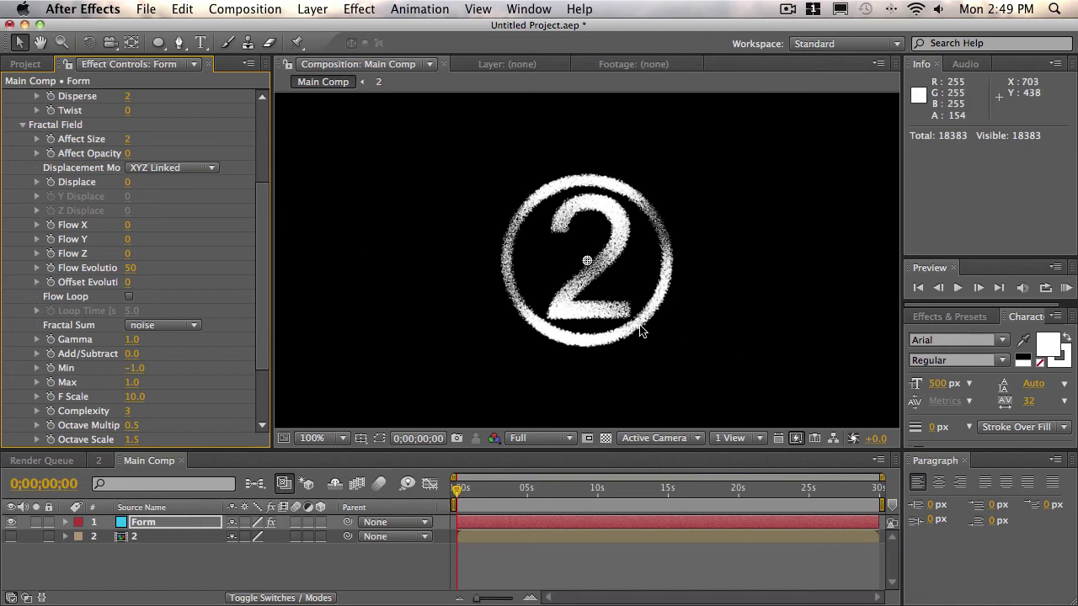
key("comma")
key("period")
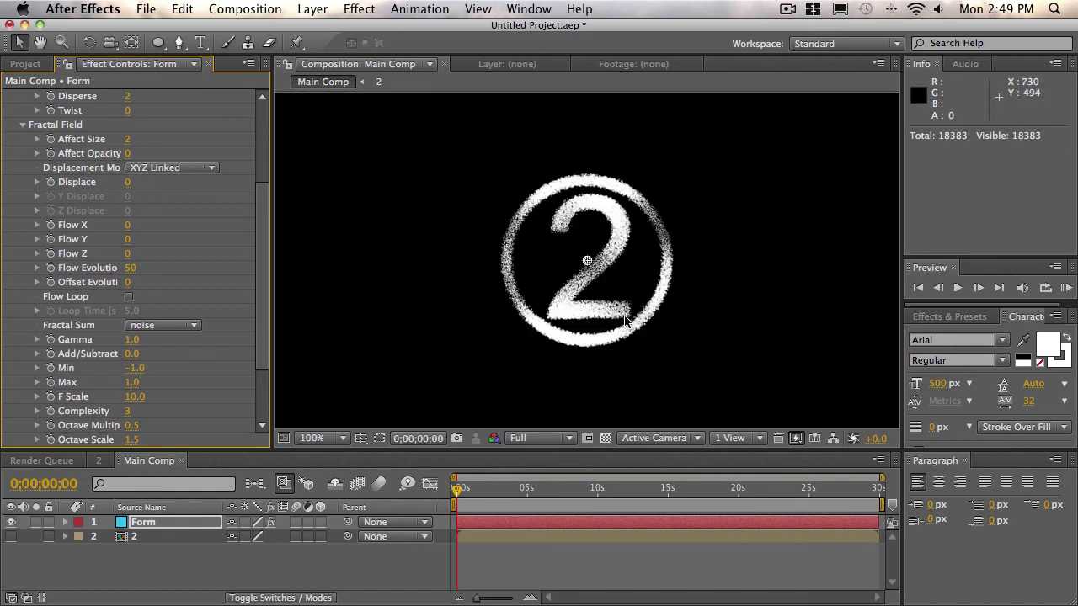
left_click(24, 125)
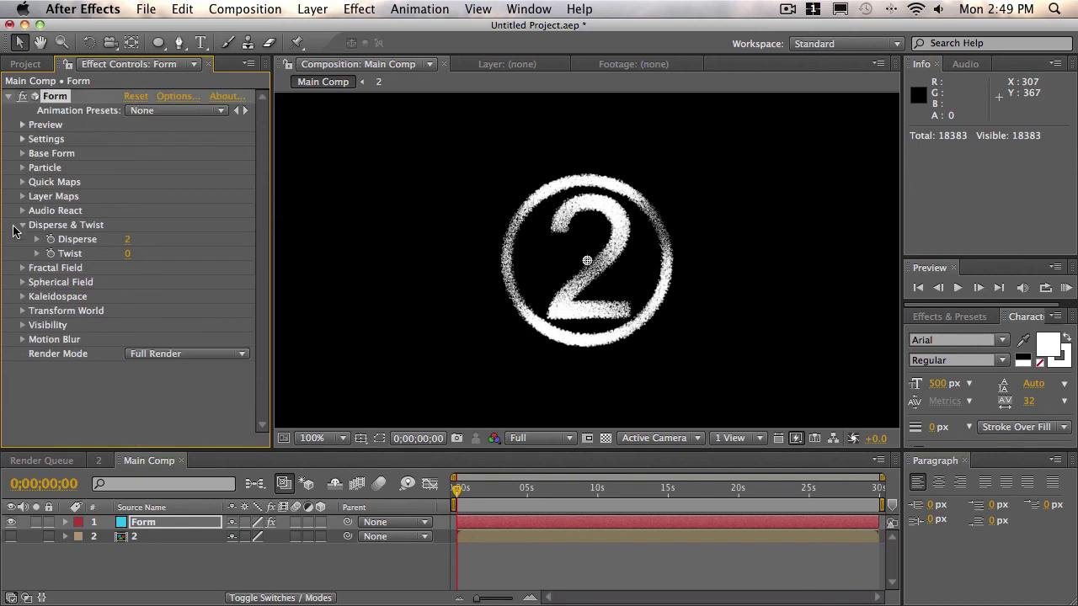
- Set the Form particle Color to green #61B534, keeping the Add transfer mode
left_click(22, 225)
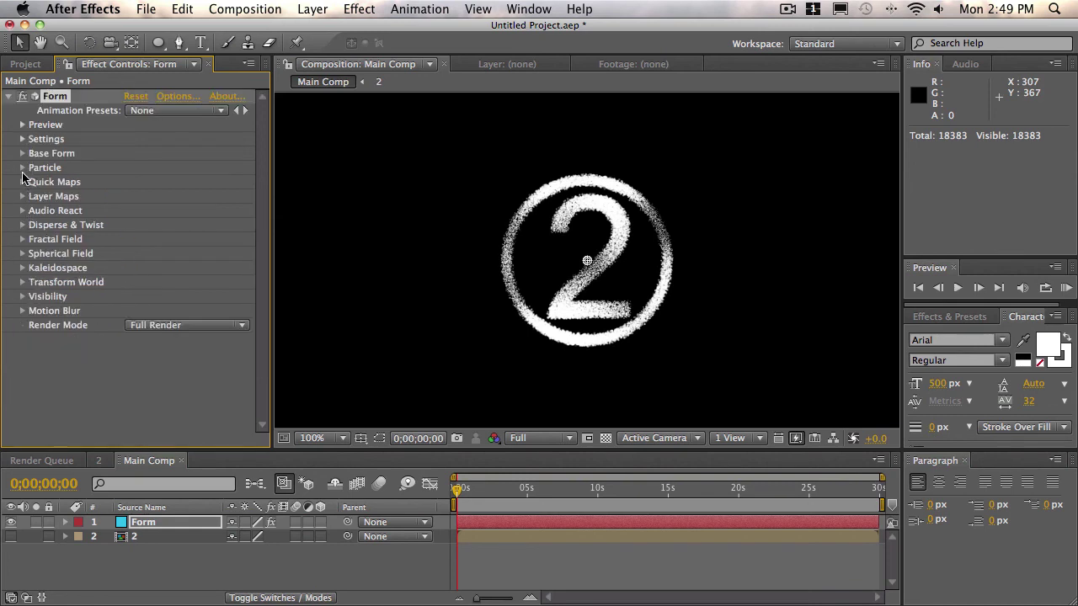
left_click(22, 168)
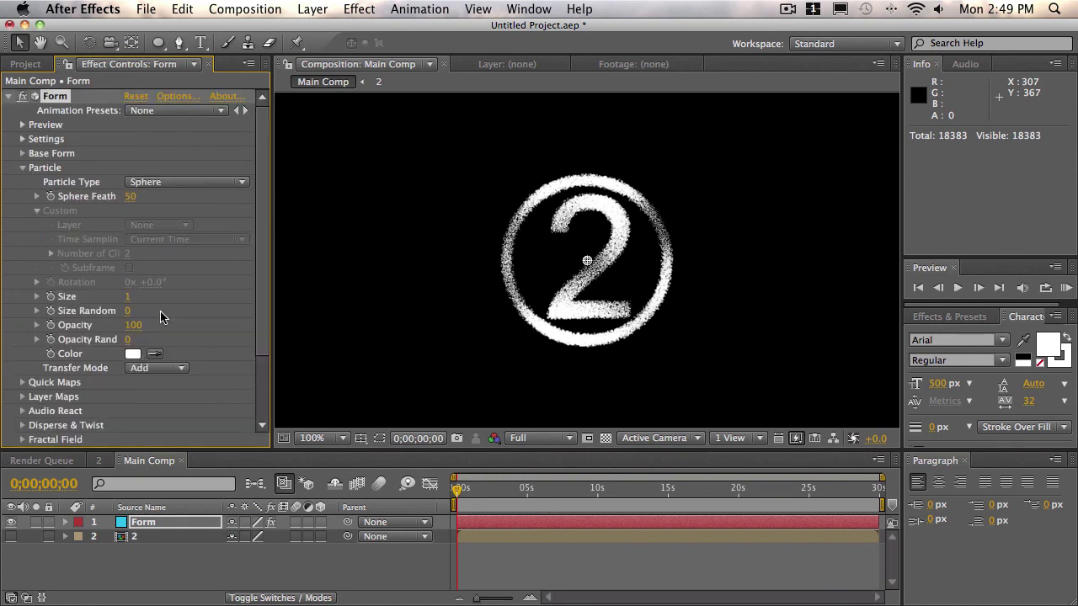
left_click(131, 354)
left_click(328, 315)
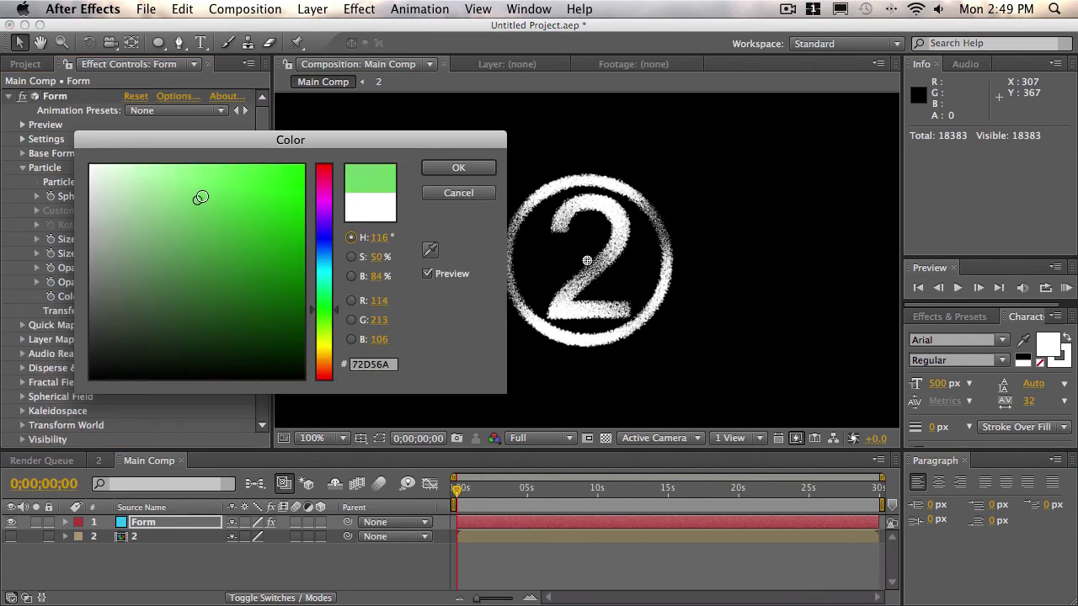
left_click_drag(199, 195, 238, 212)
mouse_move(323, 332)
left_mouse_down()
mouse_move(320, 215)
mouse_move(324, 326)
left_mouse_up()
mouse_move(224, 217)
left_mouse_down()
mouse_move(207, 202)
mouse_move(242, 227)
left_mouse_up()
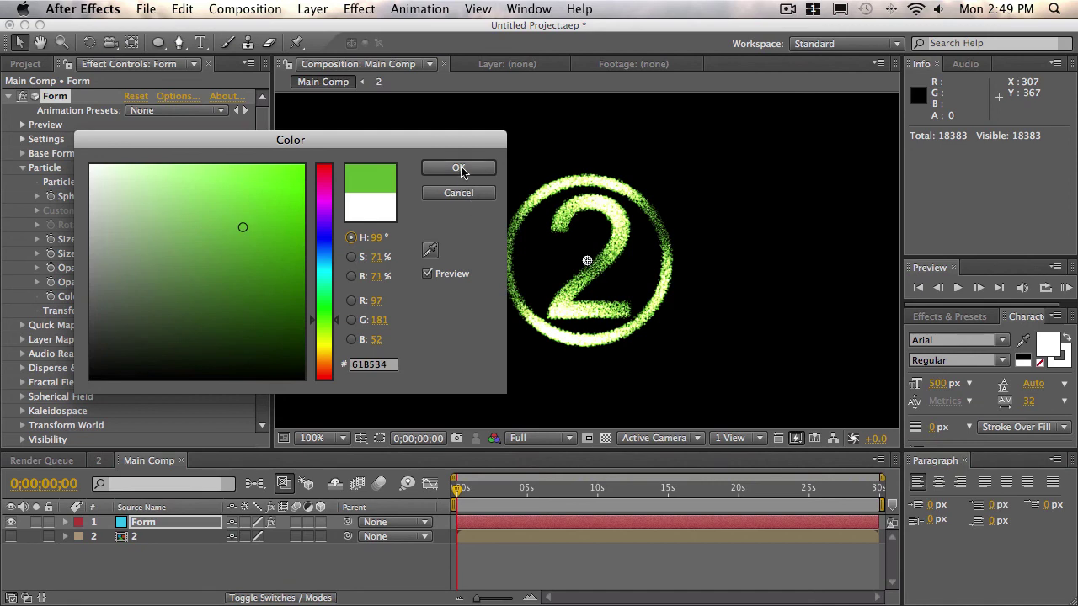
left_click(458, 168)
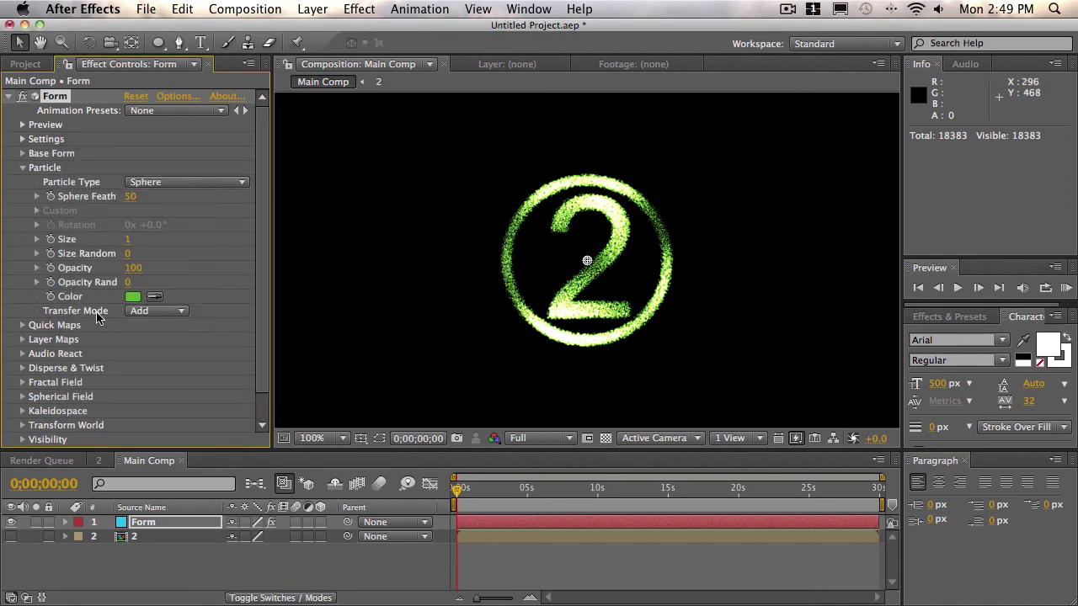
left_click(143, 310)
left_click(144, 313)
key("comma")
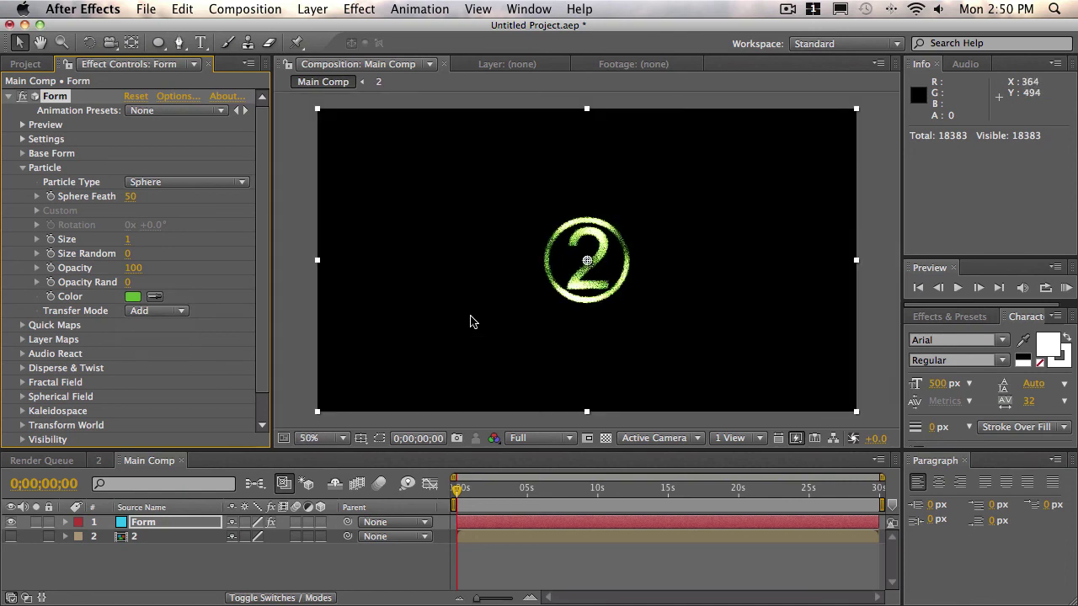
key("grave")
key("period")
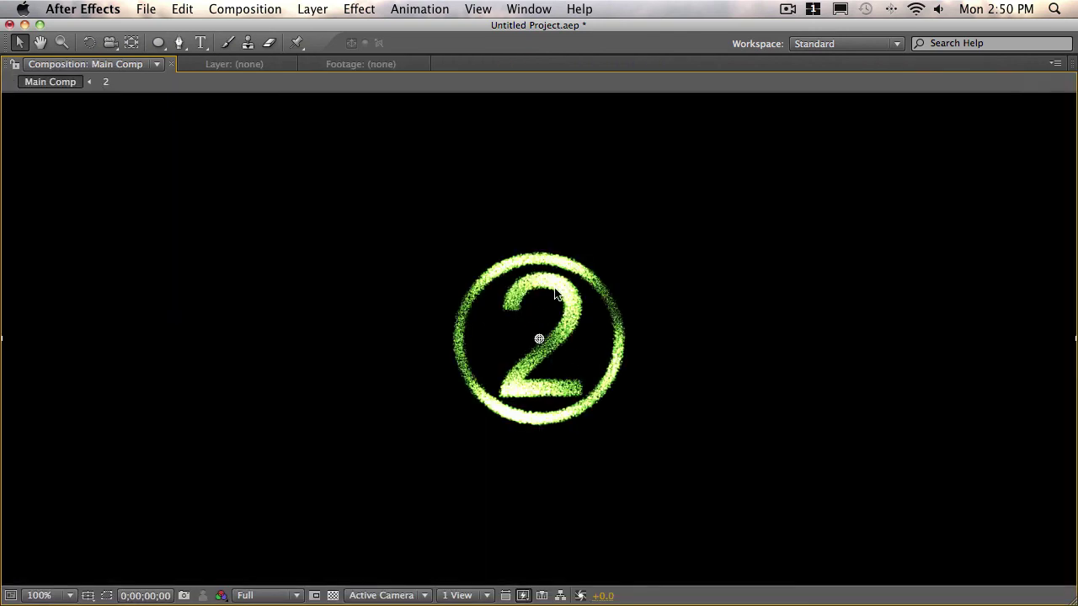
key("grave")
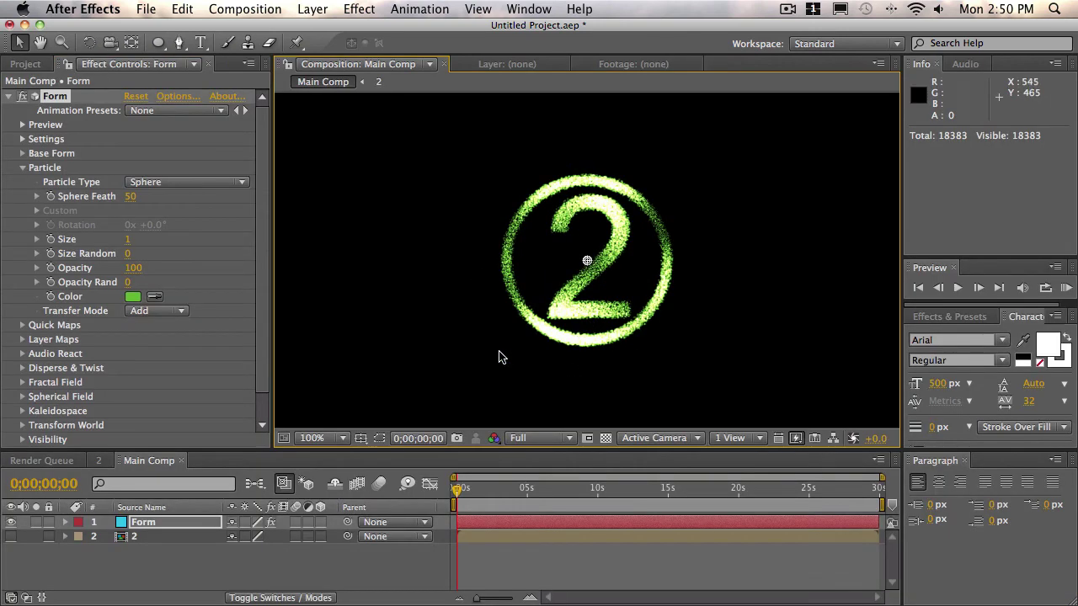
left_click(158, 540)
double_click(158, 539)
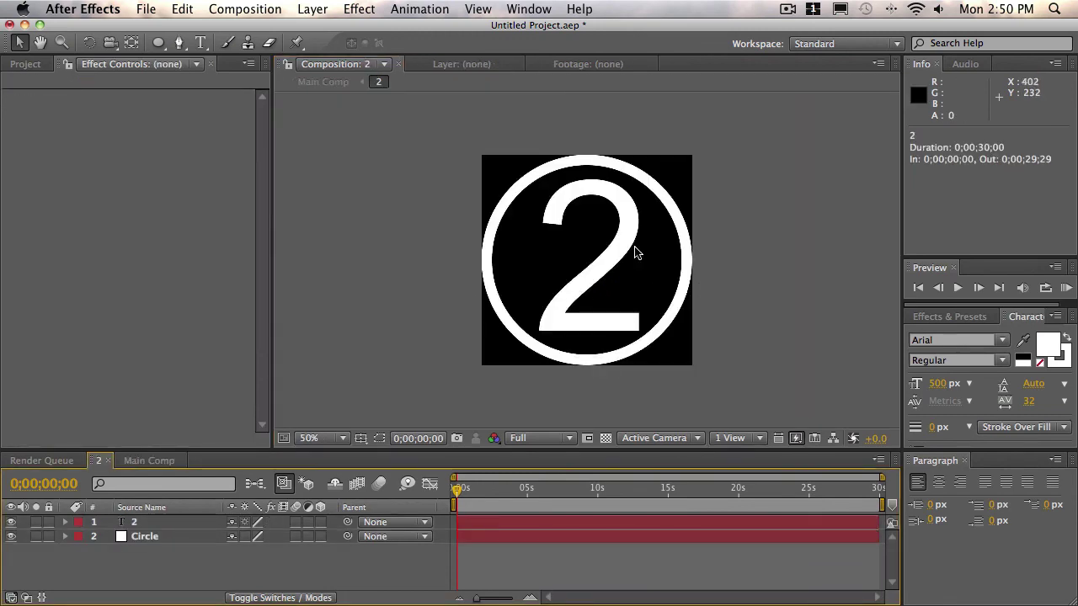
left_click(139, 460)
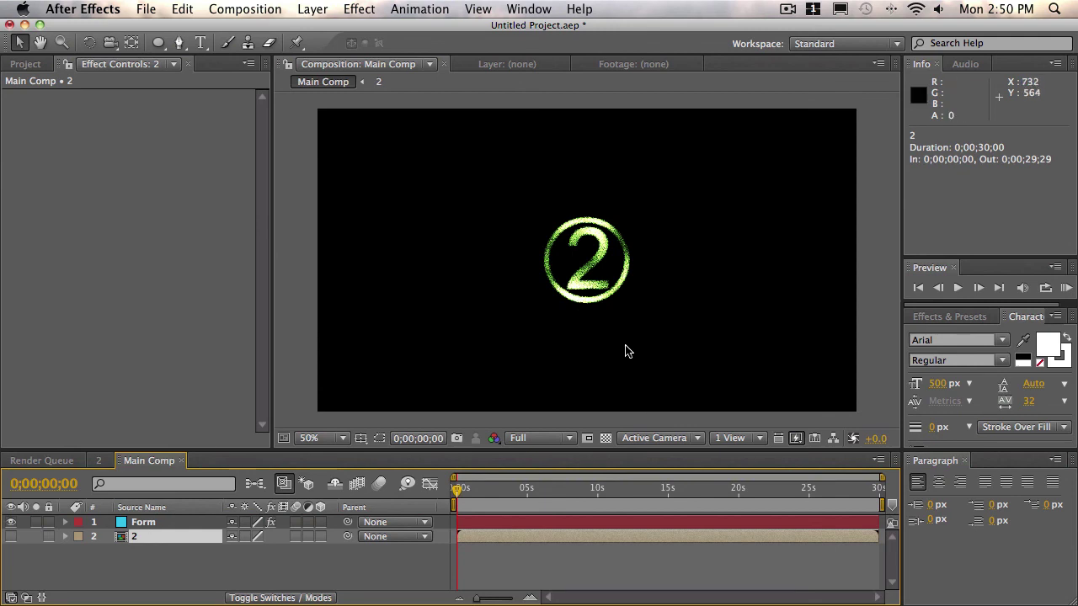
left_click(647, 352)
key("space")
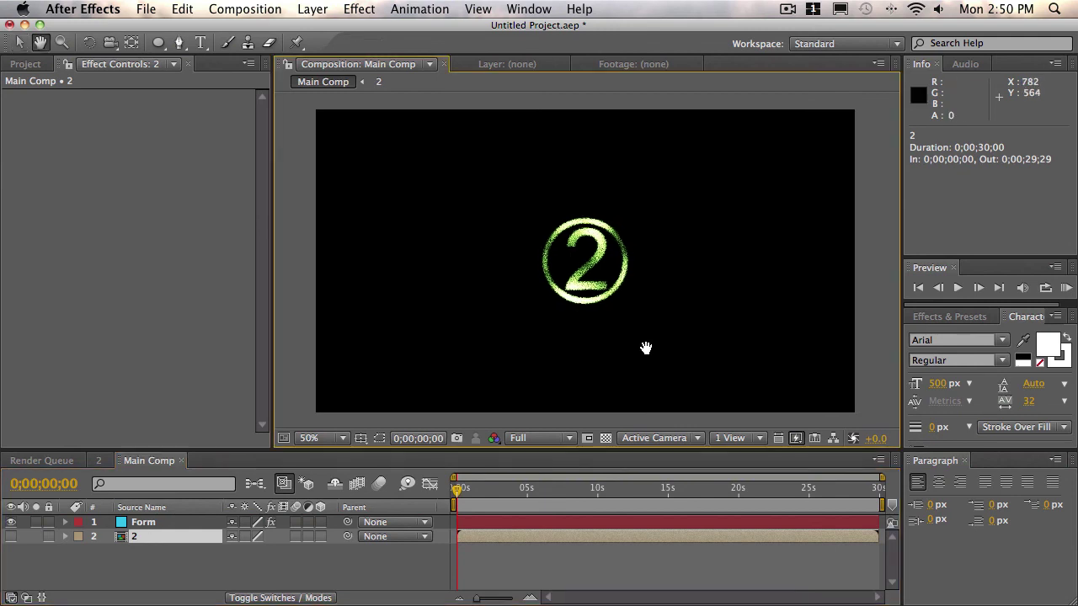